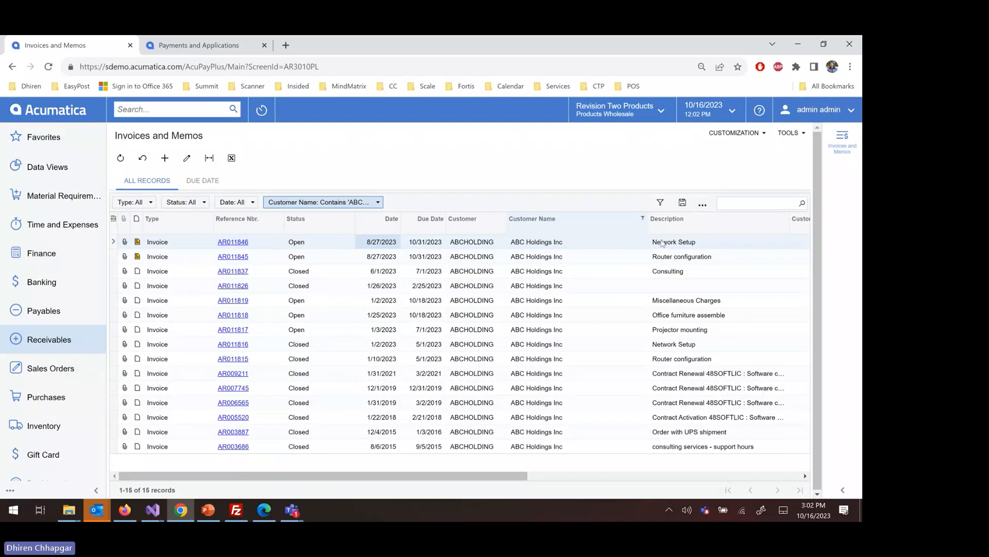
# Open the open Network Setup invoice dated 8/27/2023 for ABC Holdings Inc.
pyautogui.click(542, 243)
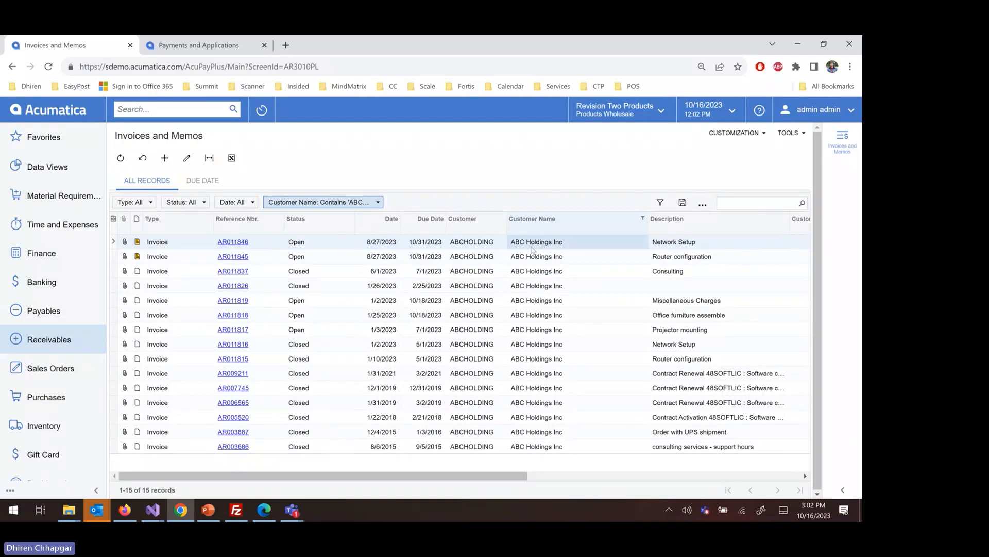
pyautogui.click(244, 242)
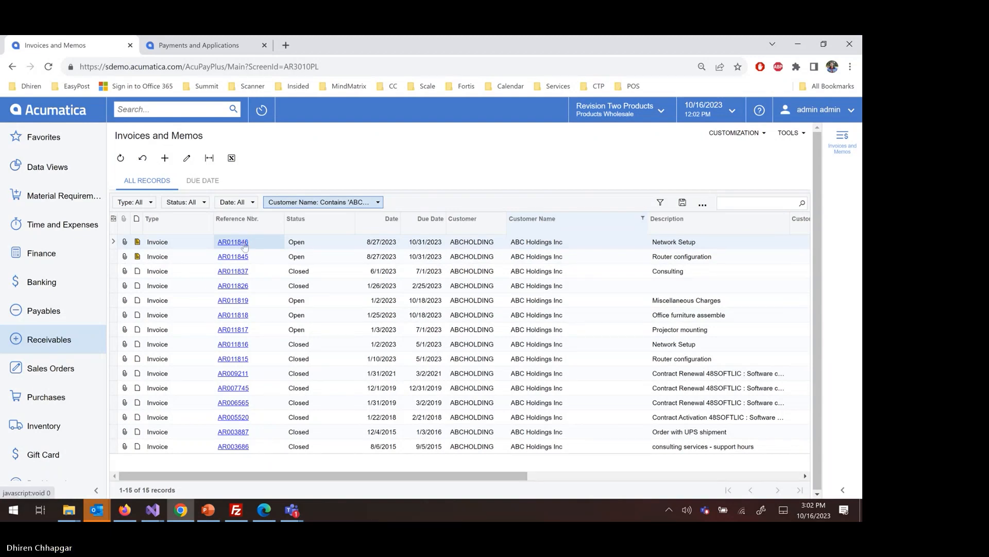
pyautogui.click(244, 242)
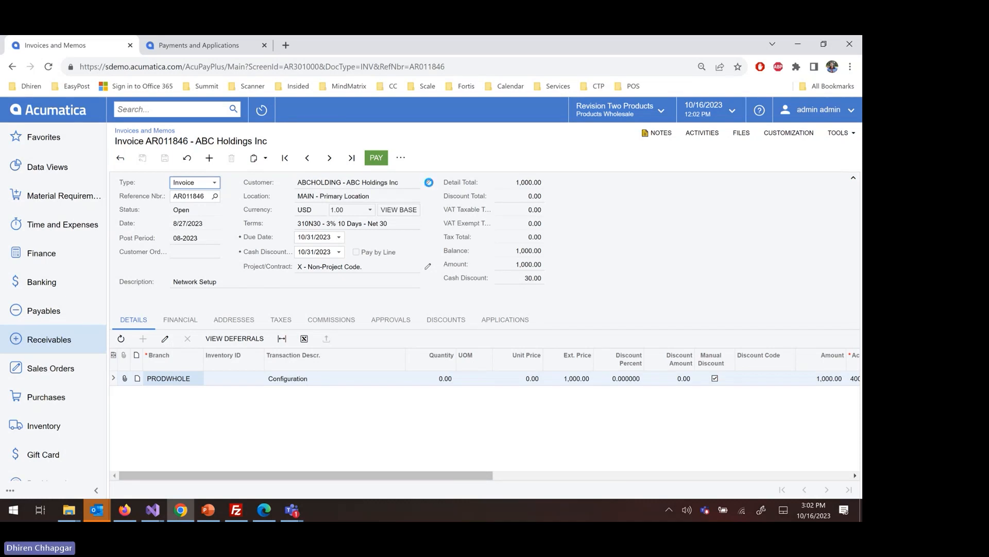
# Open the invoice's customer record in a maximized window and show its contacts.
pyautogui.click(429, 182)
pyautogui.moveTo(290, 55); pyautogui.dragTo(380, 53)
pyautogui.doubleClick(379, 54)
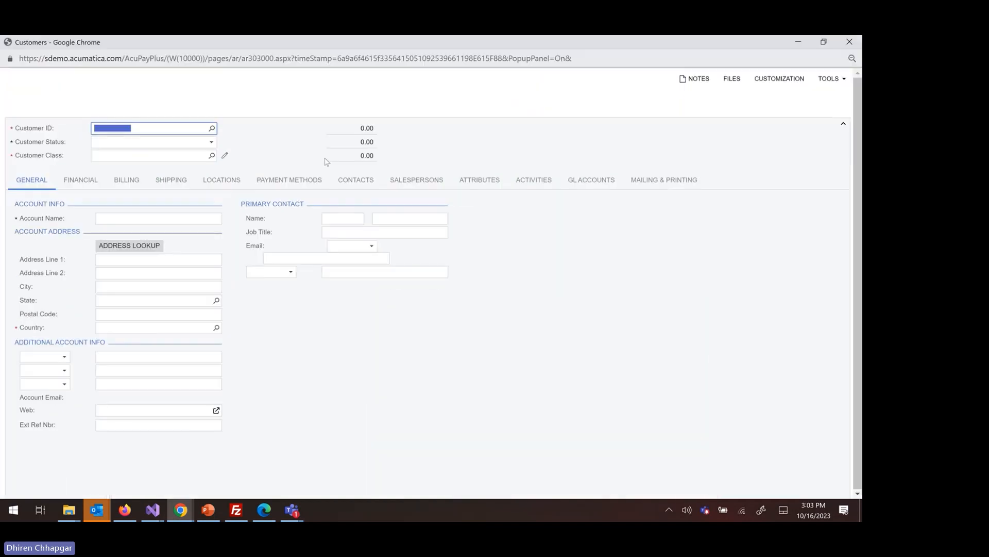
pyautogui.click(362, 186)
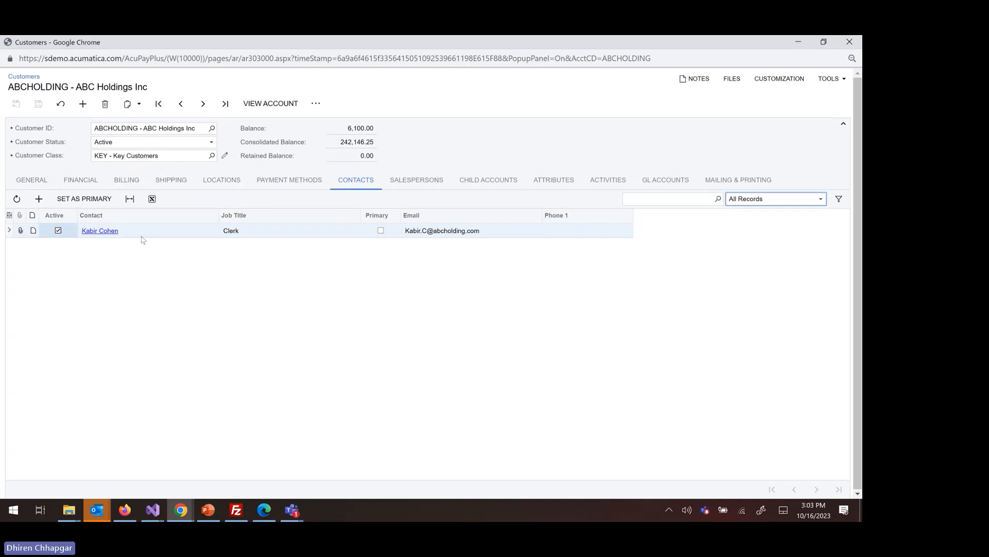
# Open the customer's Clerk contact in a maximized window and review the login and roles in its user information.
pyautogui.click(112, 232)
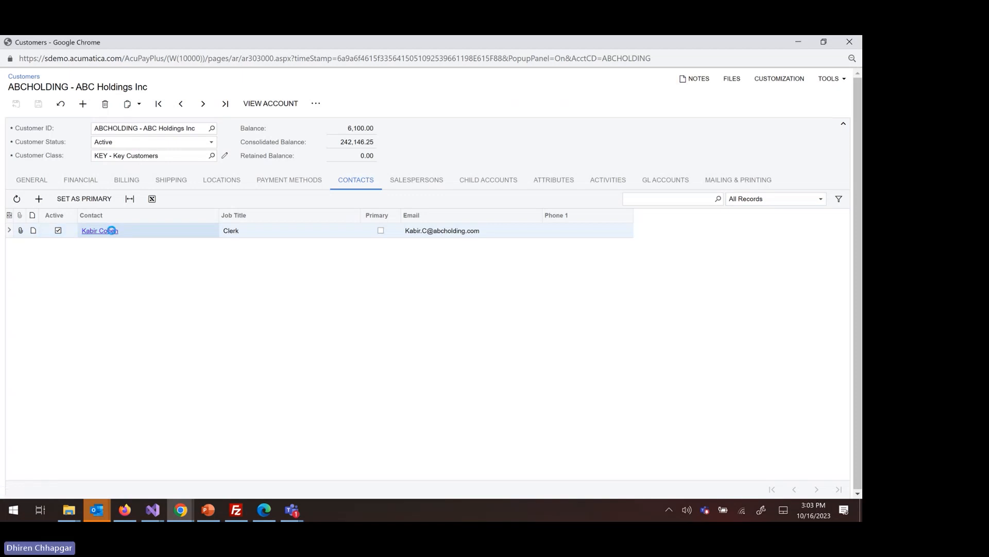
pyautogui.moveTo(288, 50); pyautogui.dragTo(384, 53)
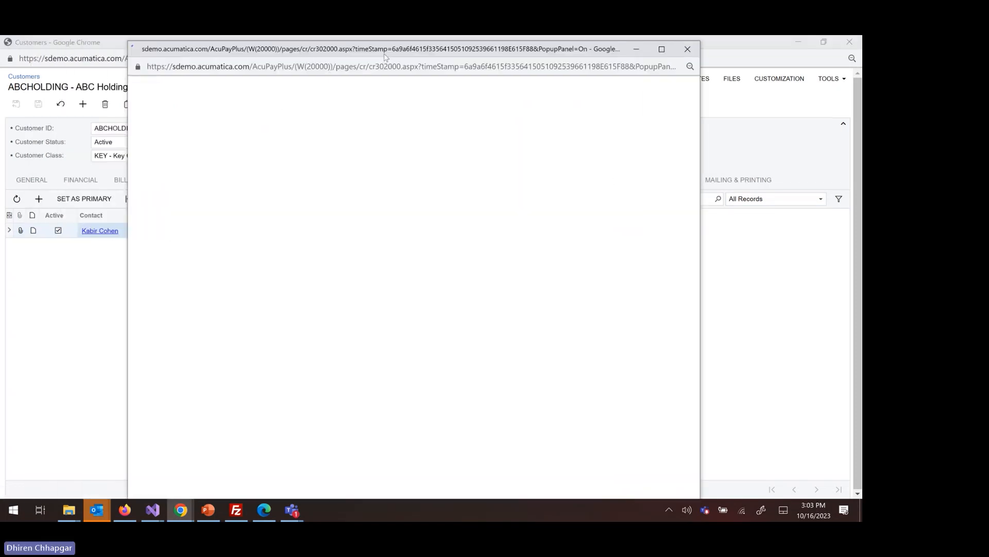
pyautogui.doubleClick(385, 53)
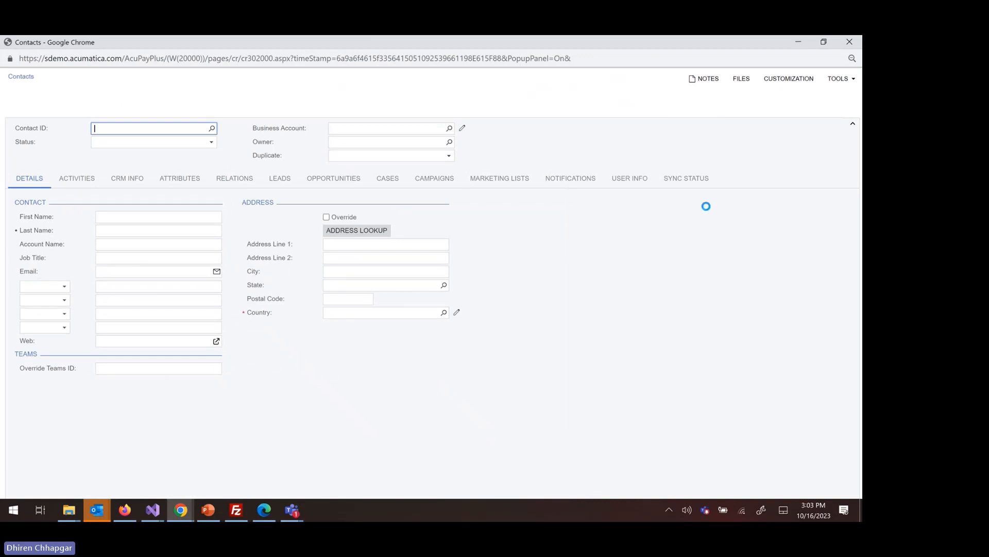
pyautogui.click(632, 178)
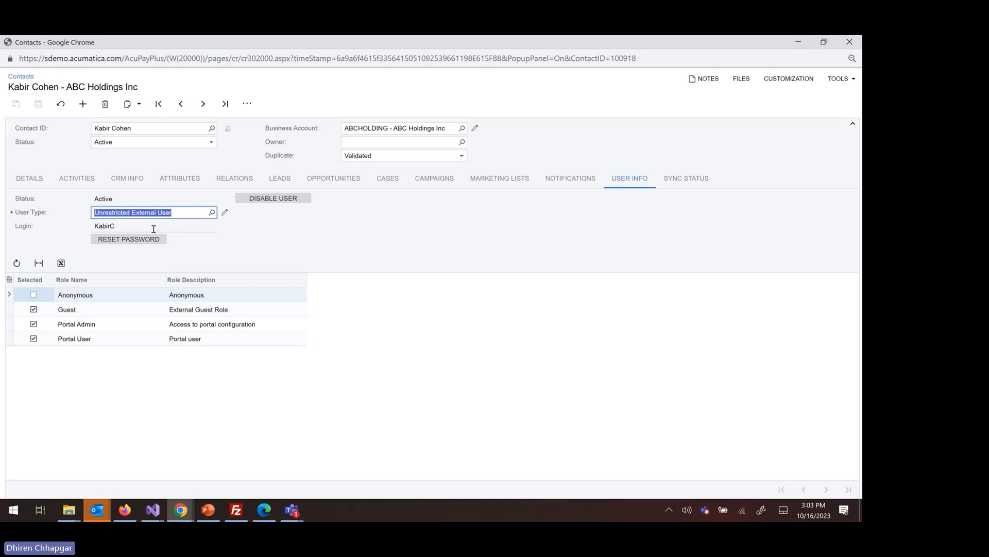
pyautogui.press('Tab')
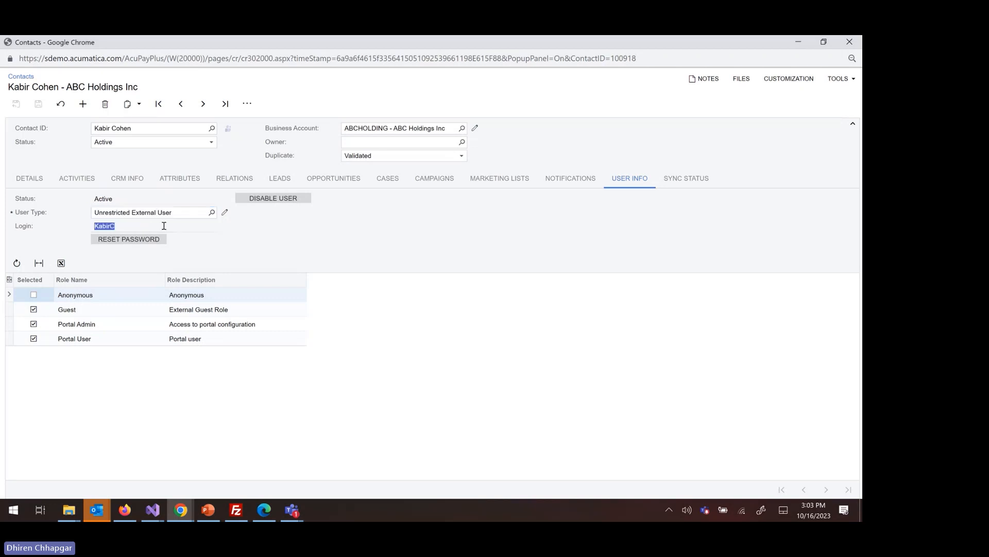
# Close the contact and customer windows to return to the invoice.
pyautogui.rightClick(365, 46)
pyautogui.click(410, 215)
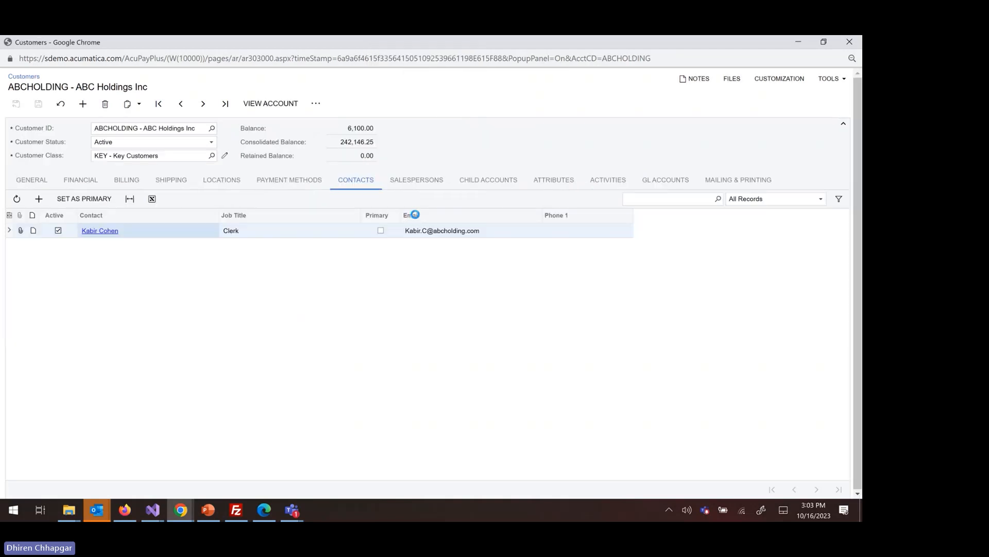
pyautogui.rightClick(297, 43)
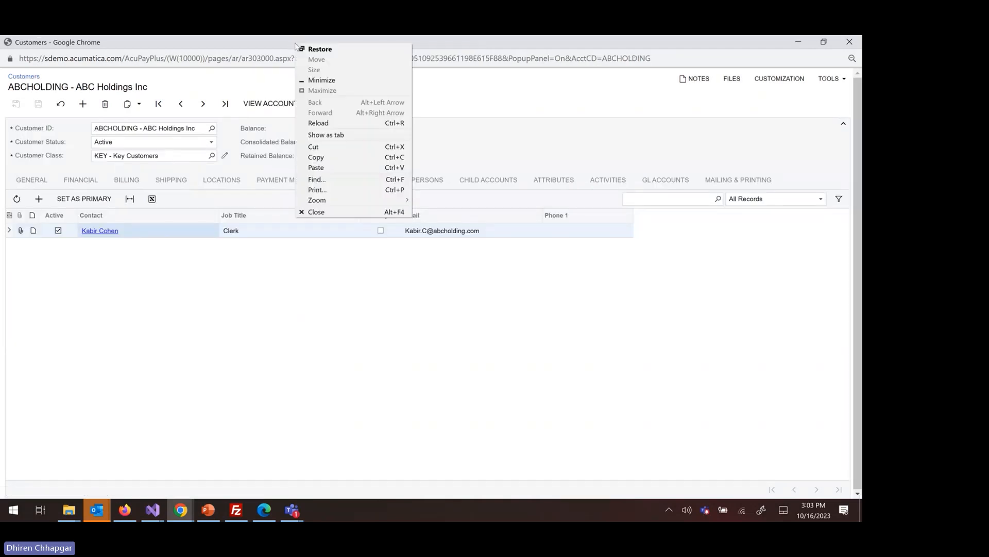
pyautogui.click(323, 212)
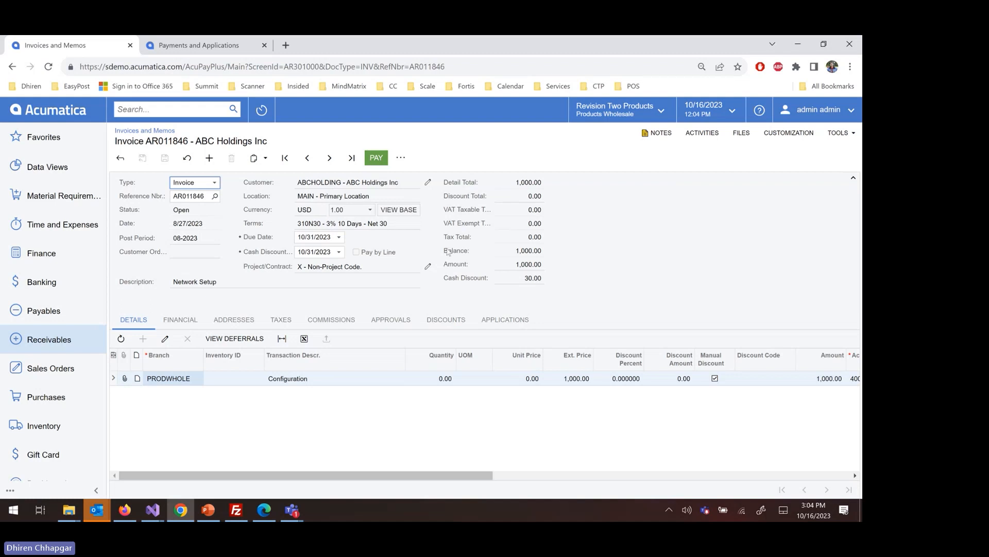
# Search for "Processing" and open the Processing Centers form in a new browser tab.
pyautogui.click(192, 105)
pyautogui.click(357, 184)
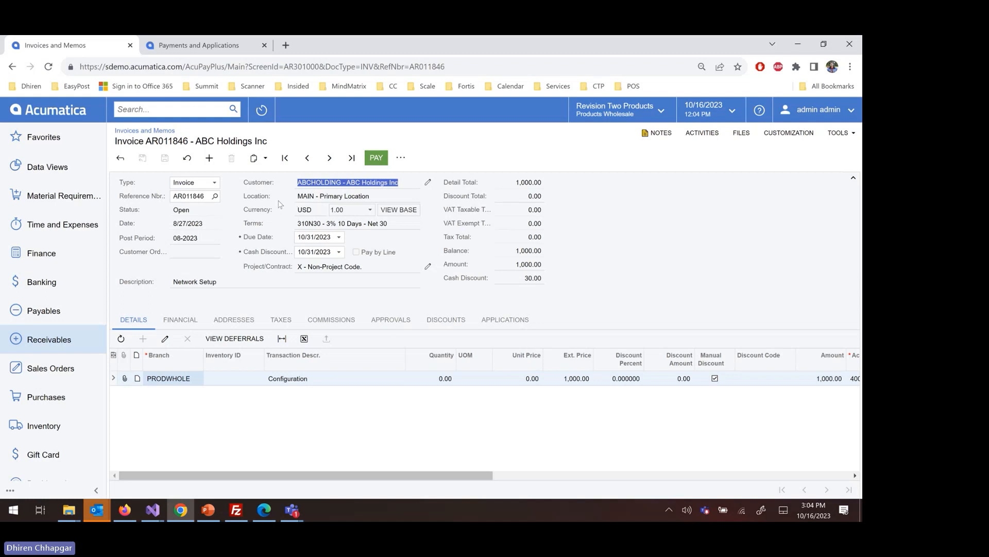
pyautogui.click(185, 110)
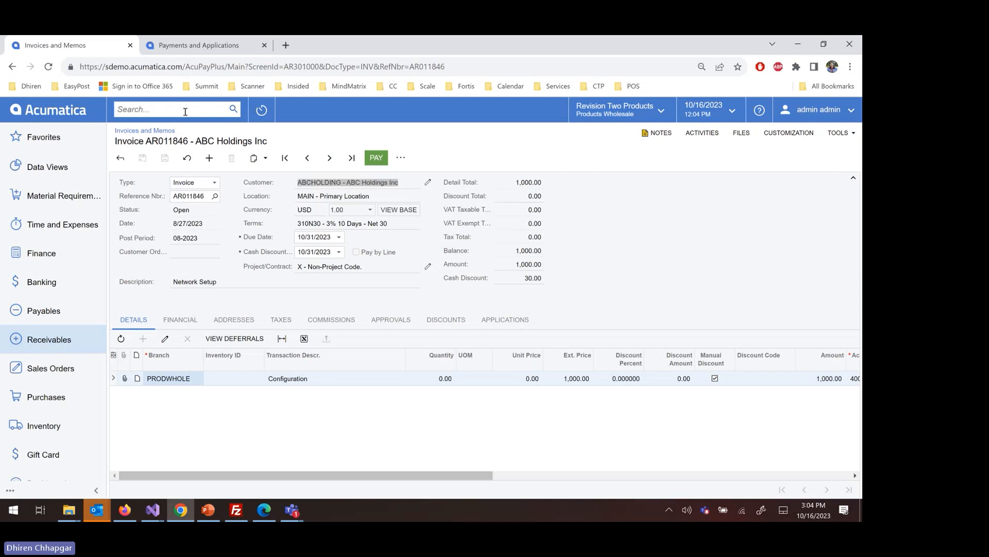
pyautogui.write('Proce')
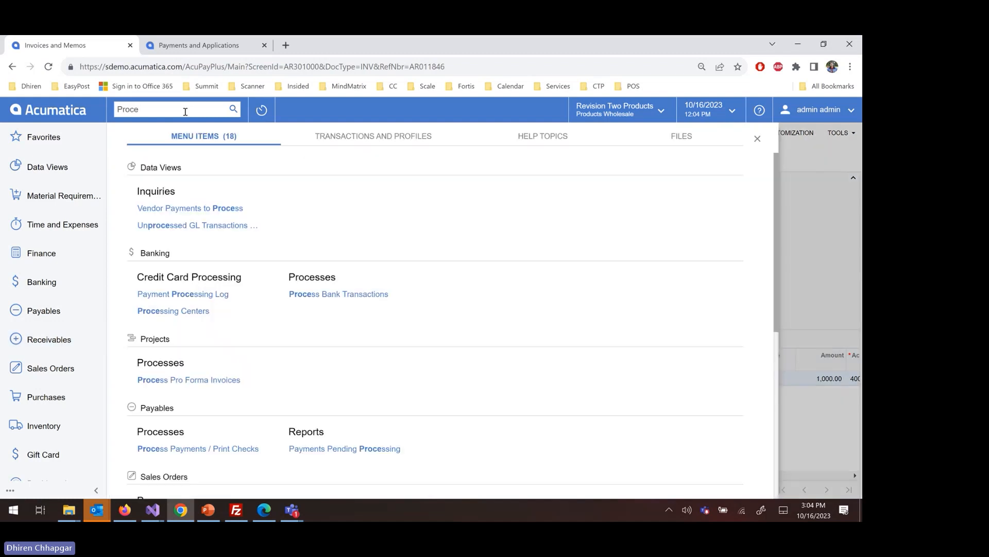
pyautogui.write('sson')
pyautogui.press('BackSpace')
pyautogui.press('BackSpace')
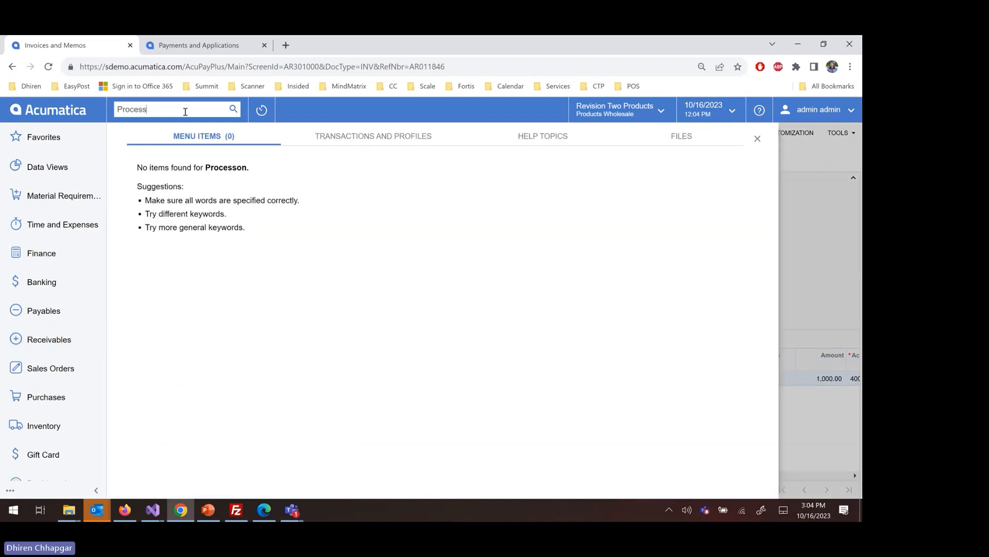
pyautogui.write('ing')
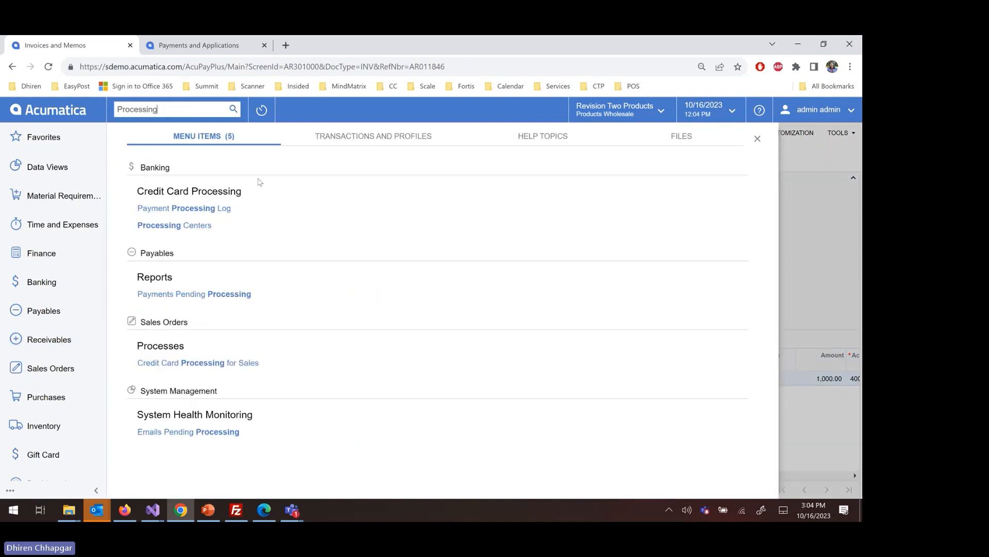
pyautogui.rightClick(259, 232)
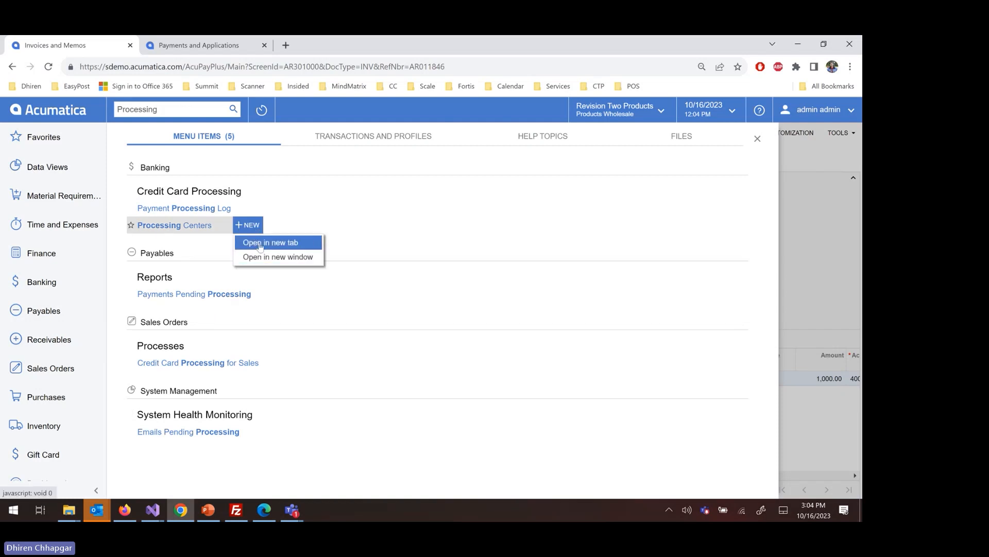
pyautogui.click(259, 241)
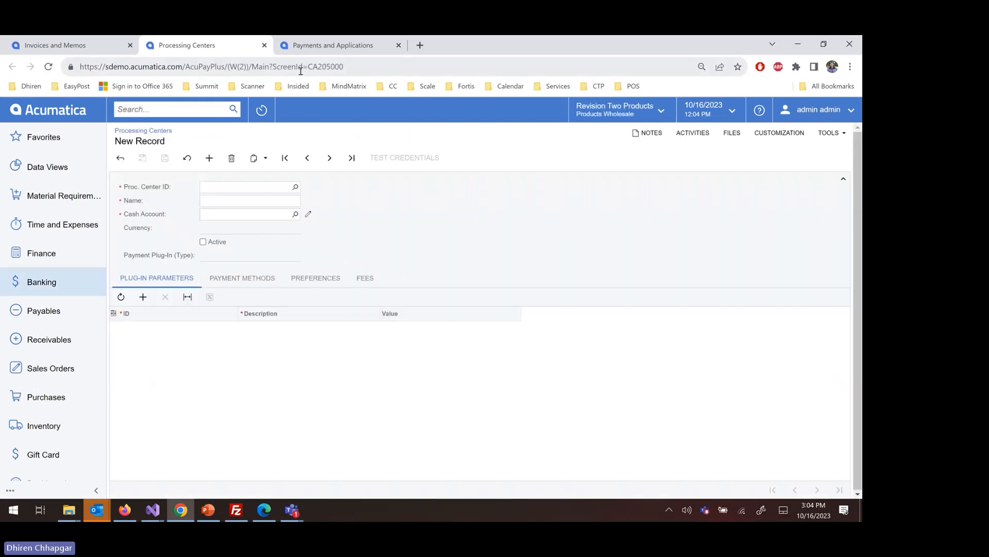
# Load the ACMPAYMANT processing center and examine its payment plug-in type.
pyautogui.click(296, 187)
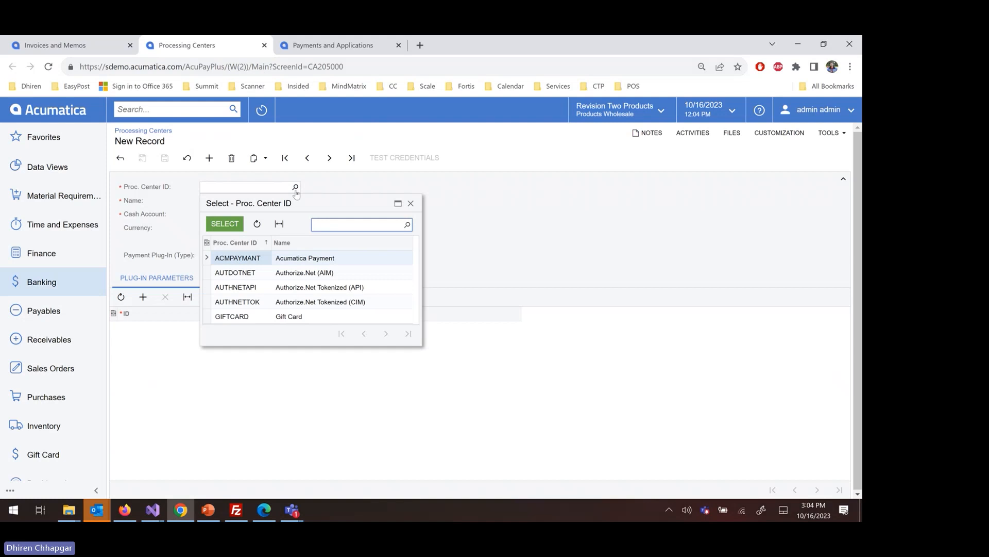
pyautogui.press('Return')
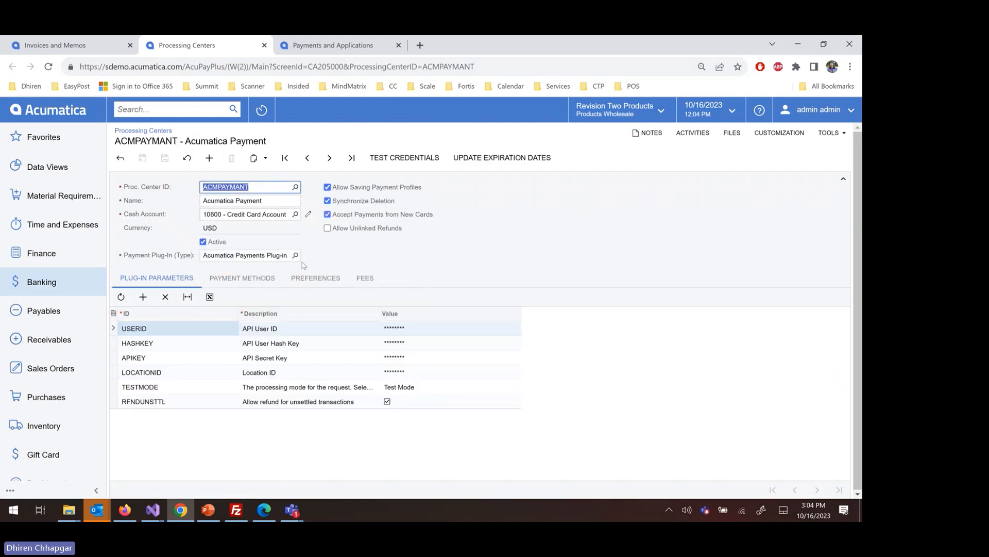
pyautogui.click(288, 256)
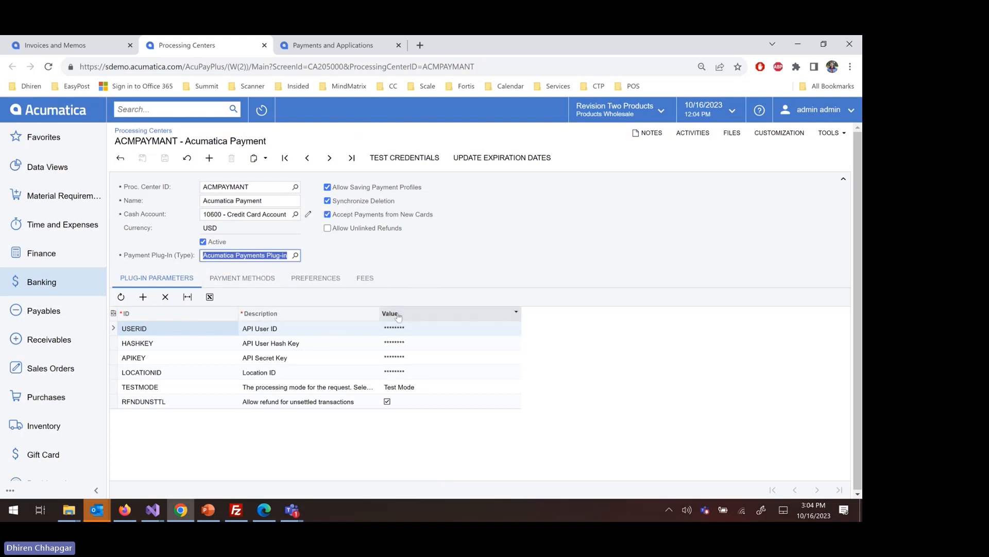
# Search for "Payment method" and open the Payment Methods list in a new browser tab.
pyautogui.click(211, 113)
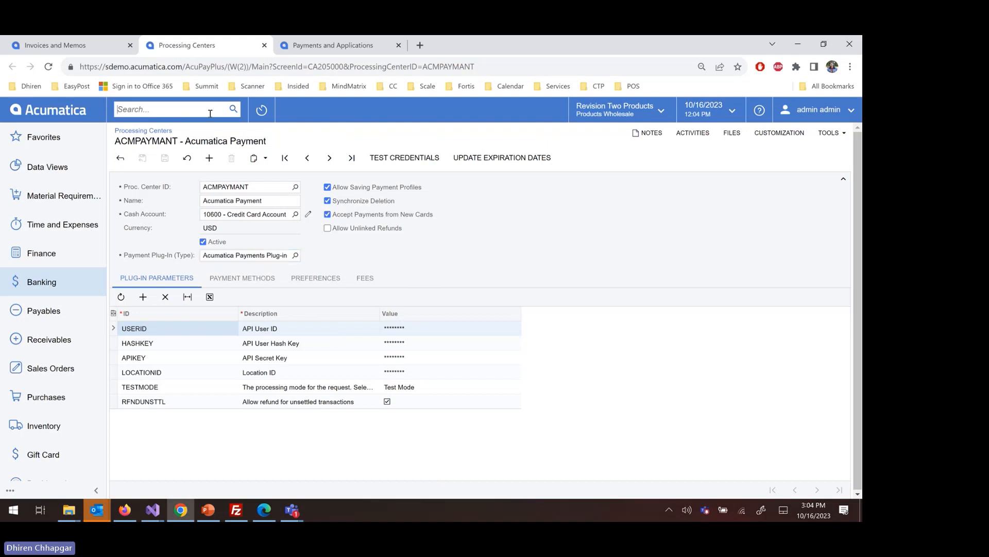
pyautogui.write('Payment')
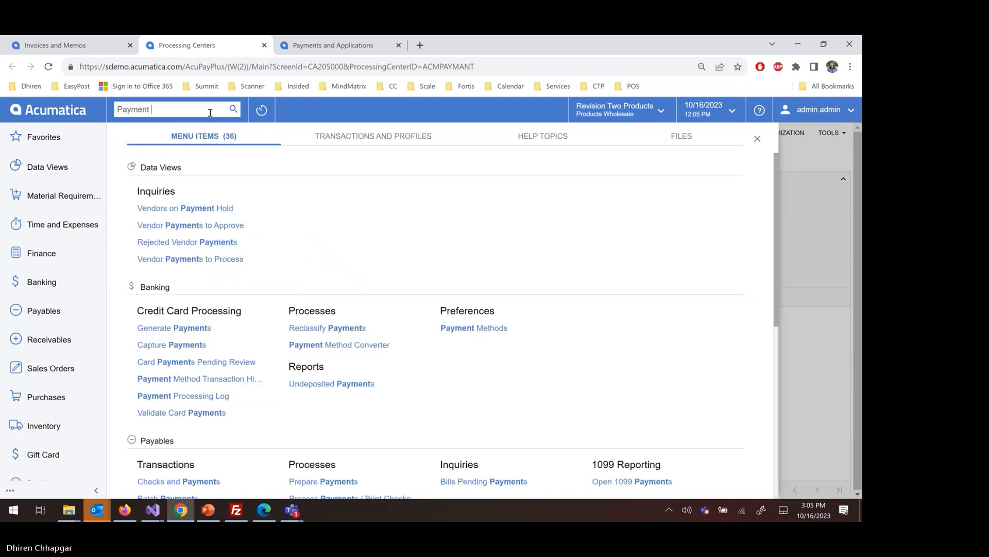
pyautogui.write(' method')
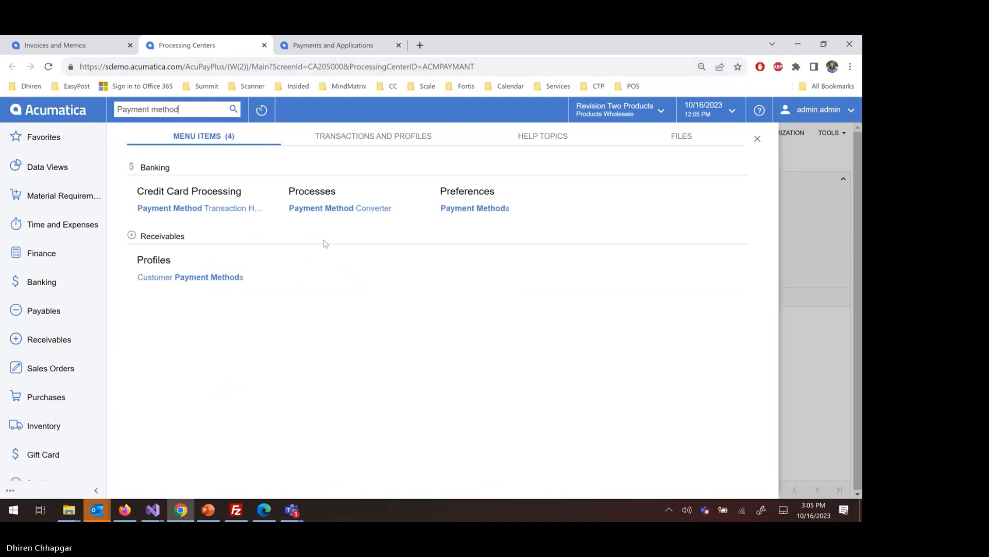
pyautogui.rightClick(501, 206)
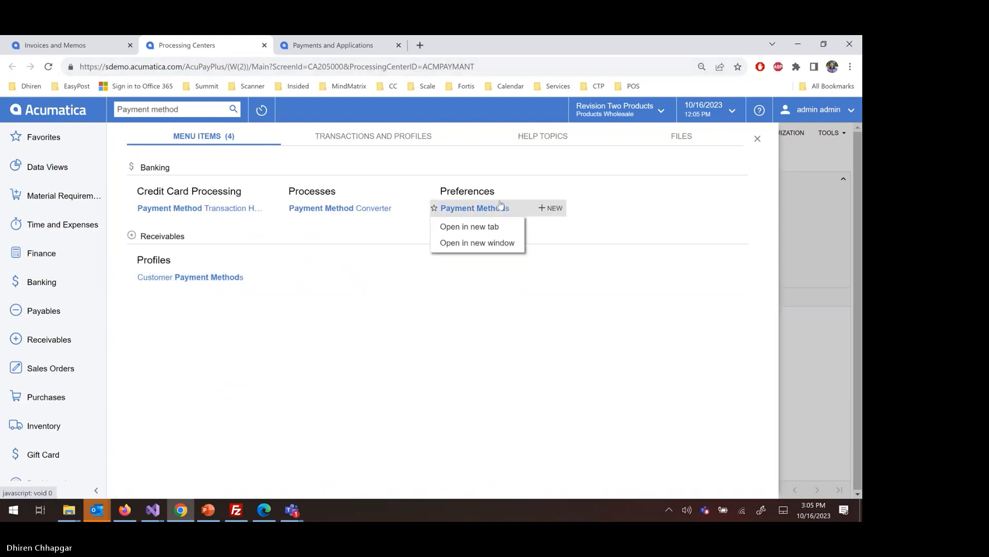
pyautogui.click(479, 226)
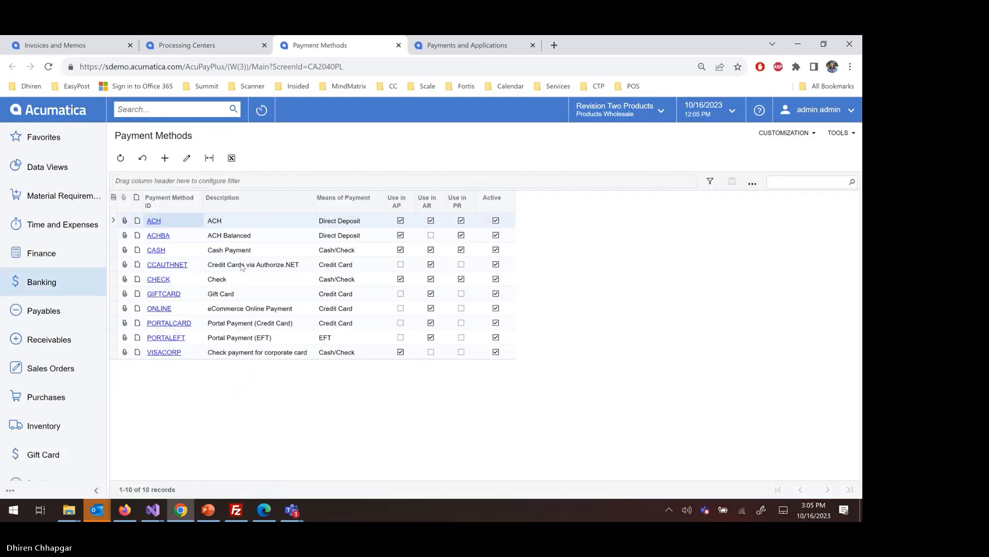
# Open the PORTALCARD payment method, inspect its means of payment options, and return to the payment methods list.
pyautogui.click(285, 269)
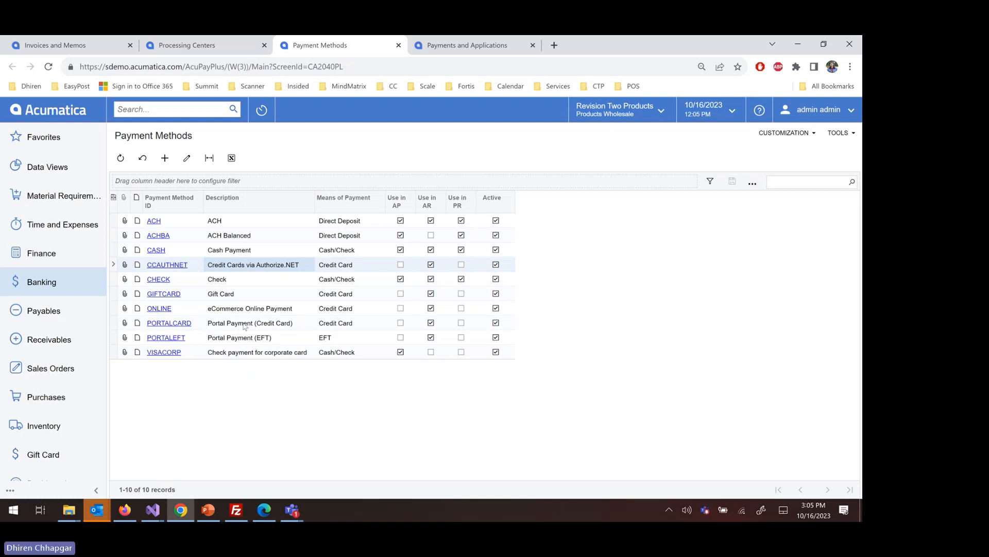
pyautogui.doubleClick(244, 325)
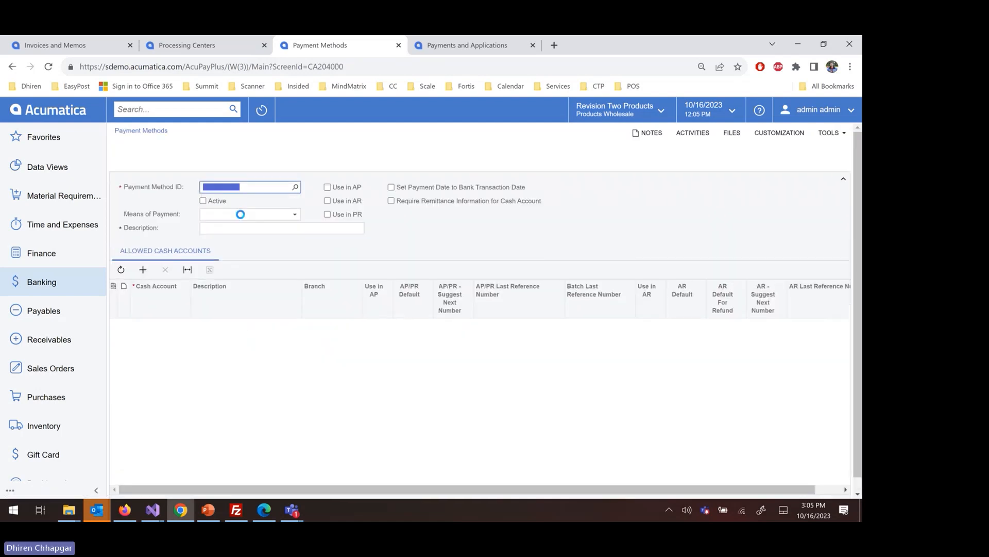
pyautogui.click(253, 216)
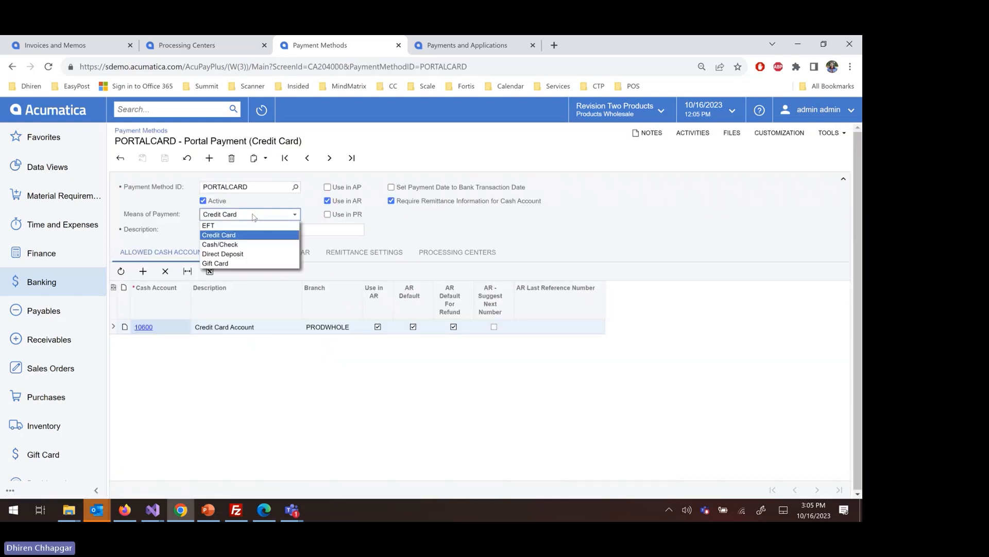
pyautogui.click(253, 217)
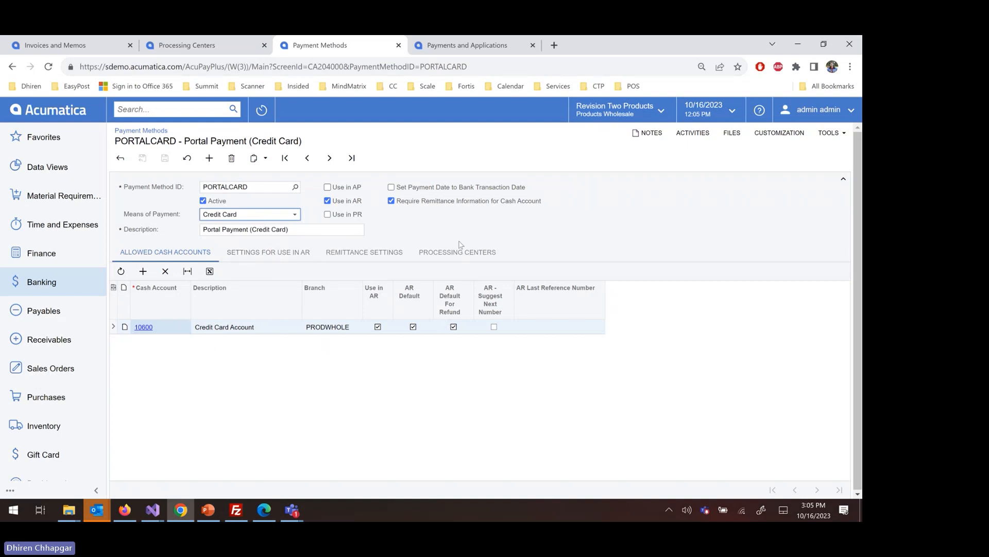
pyautogui.click(120, 158)
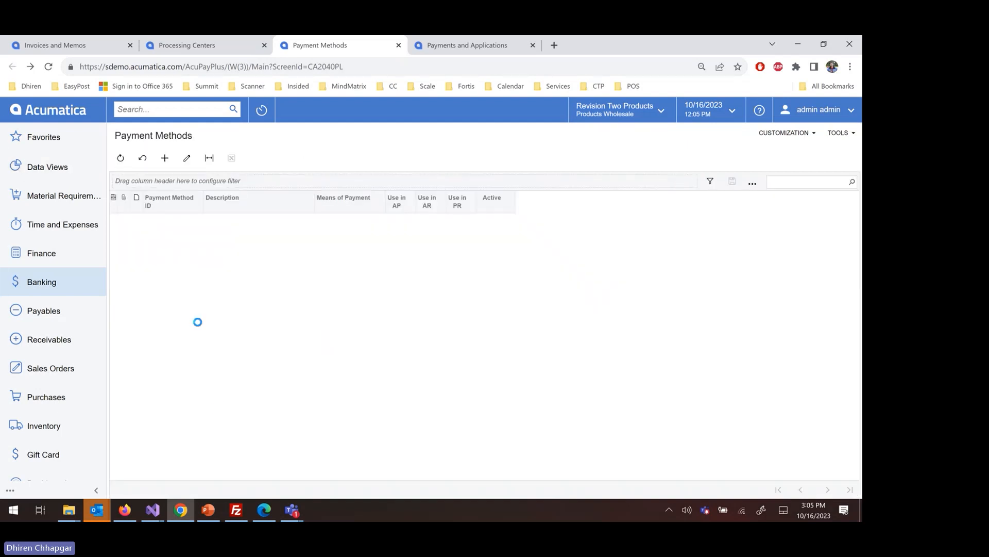
# Open the PORTALEFT payment method to review its settings, and return to the payment methods list.
pyautogui.doubleClick(239, 338)
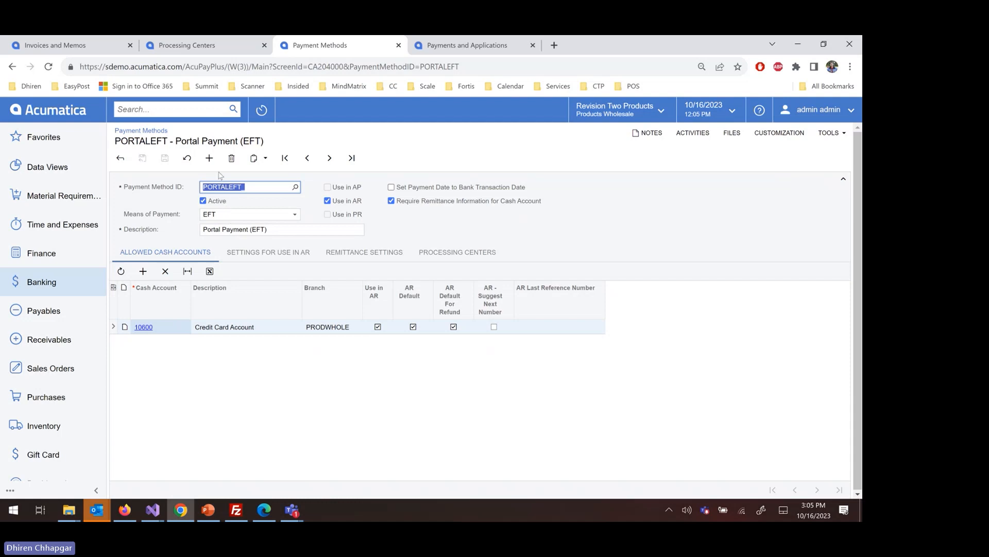
pyautogui.click(121, 159)
pyautogui.click(119, 160)
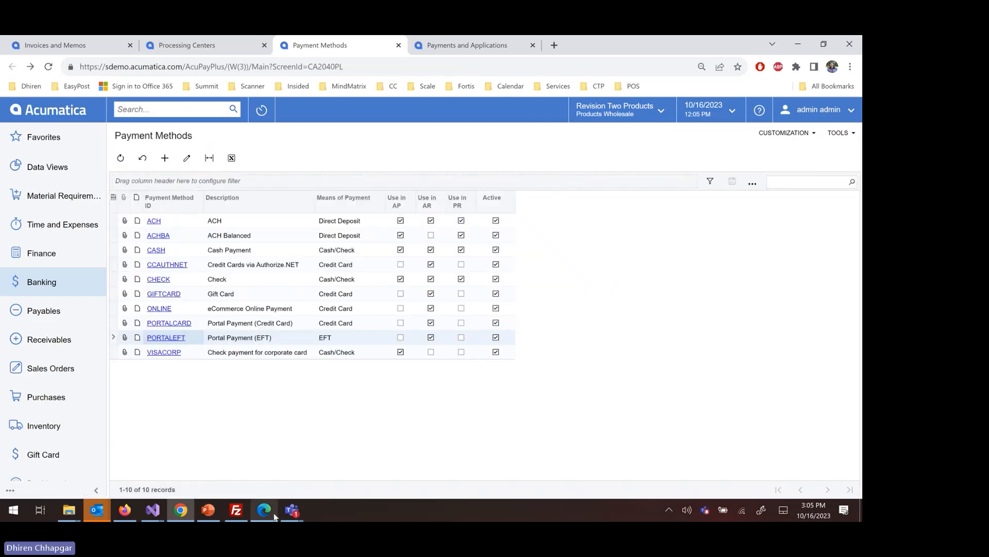
# Switch to the customer portal in Edge and sign in as admin with the account password.
pyautogui.click(274, 516)
pyautogui.click(696, 200)
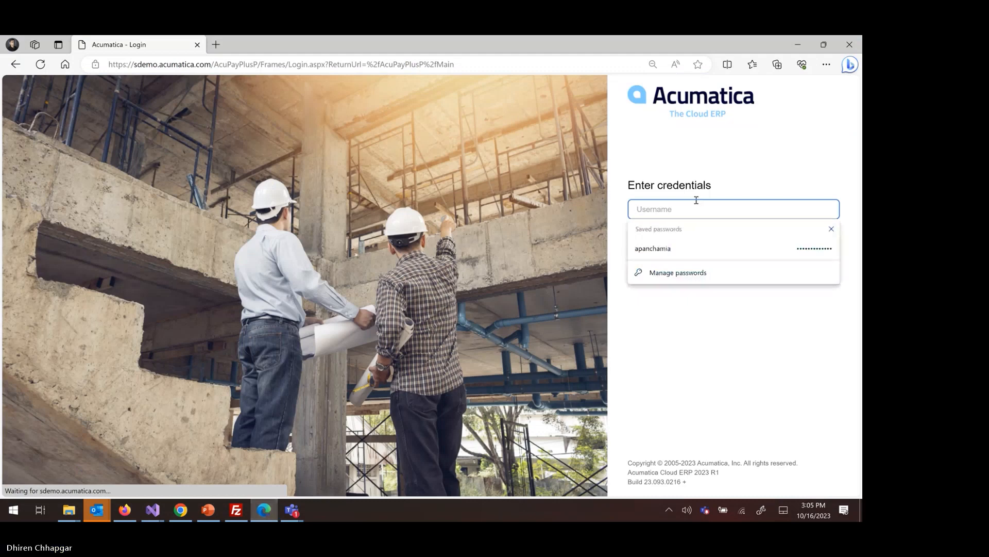
pyautogui.write('admin')
pyautogui.press('Tab')
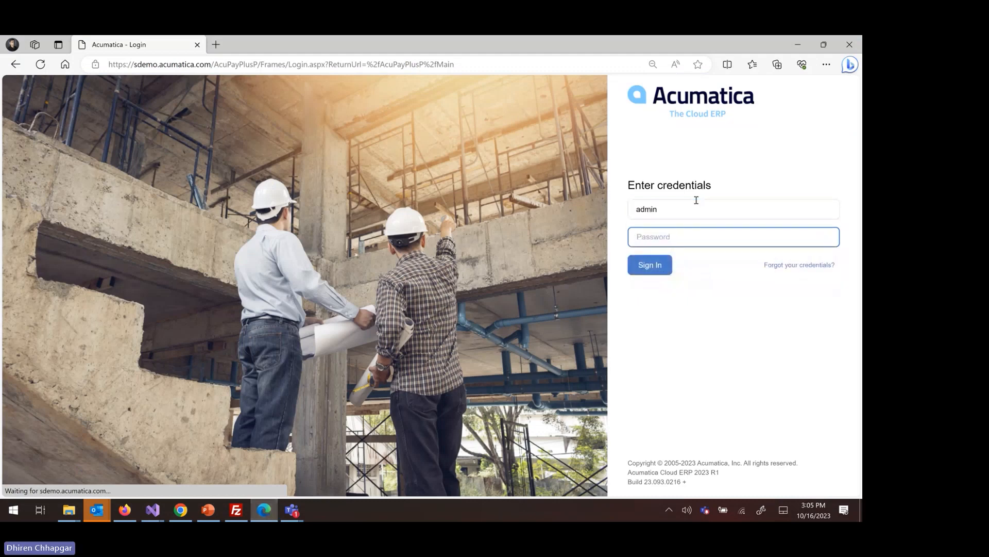
pyautogui.write('*******')
pyautogui.click(642, 269)
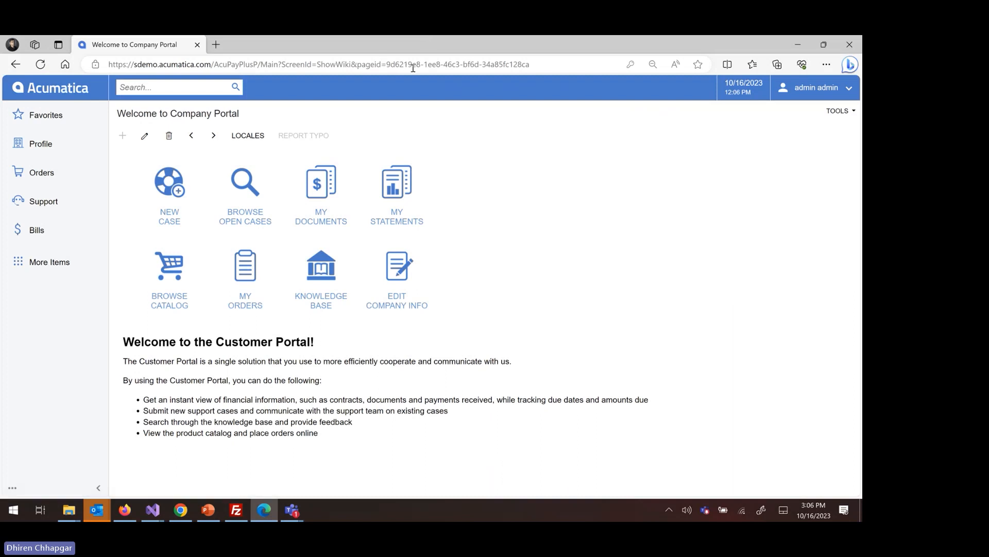
# Open the payment settings of the Portal Preferences in the portal's administration area.
pyautogui.click(50, 263)
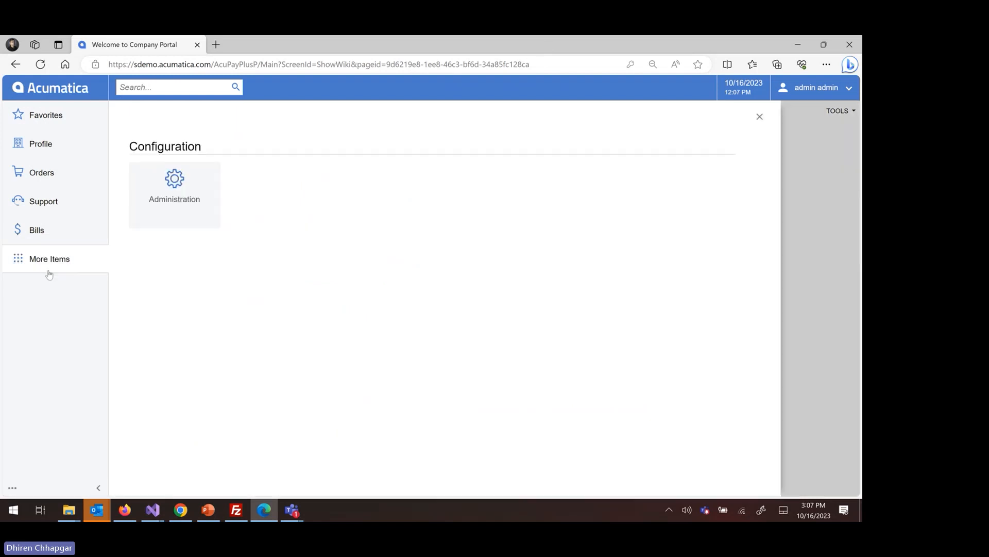
pyautogui.click(146, 211)
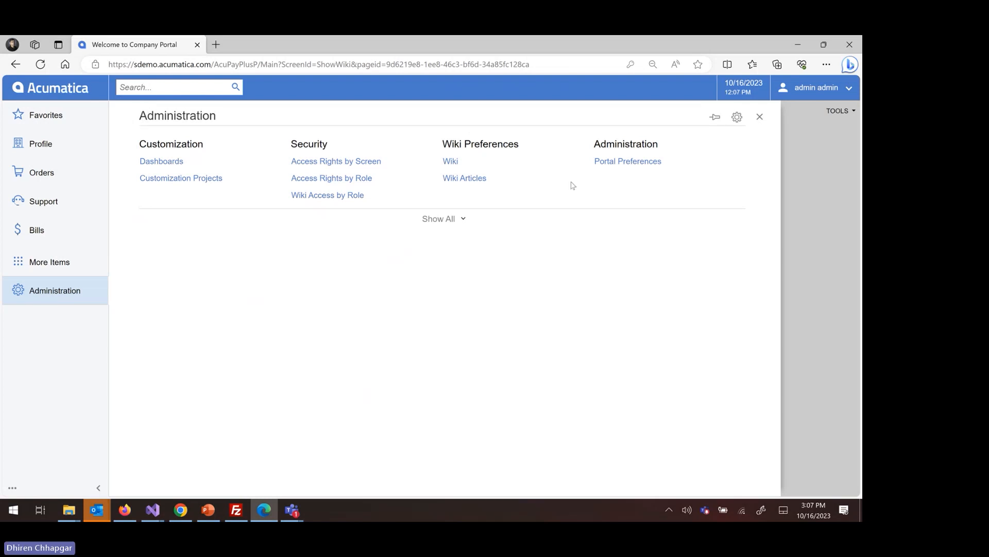
pyautogui.click(595, 161)
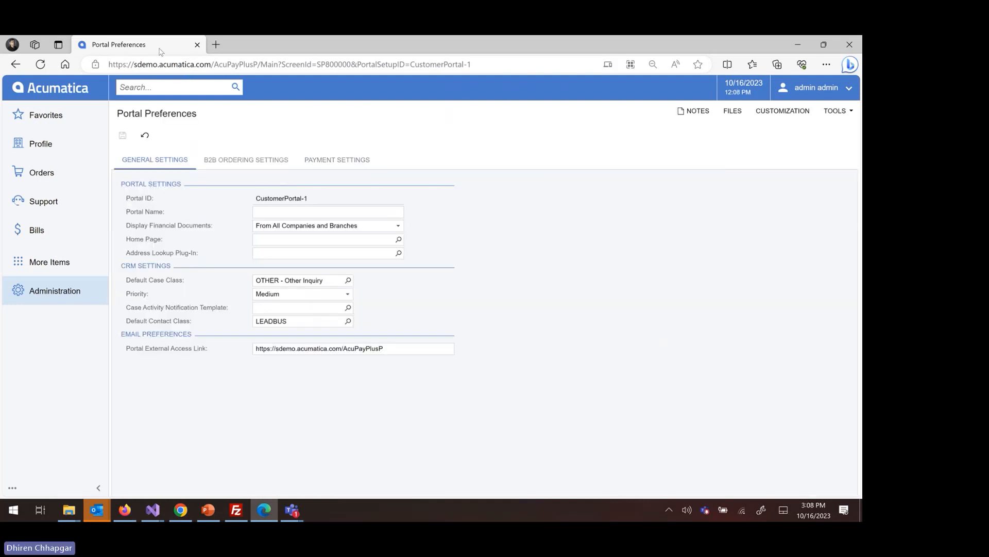
pyautogui.click(360, 165)
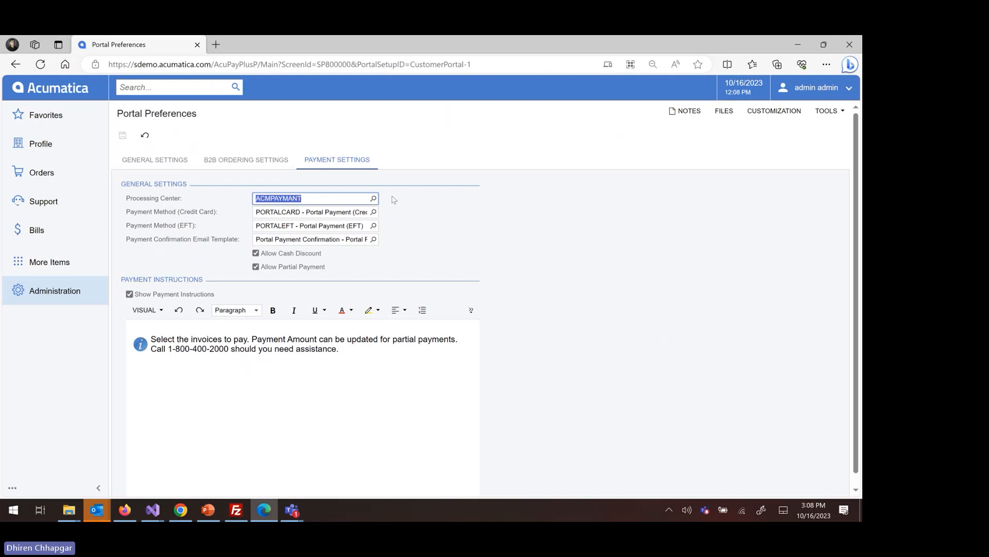
# Examine the portal's processing center, credit card and EFT payment methods, confirmation email template and payment instructions.
pyautogui.click(373, 199)
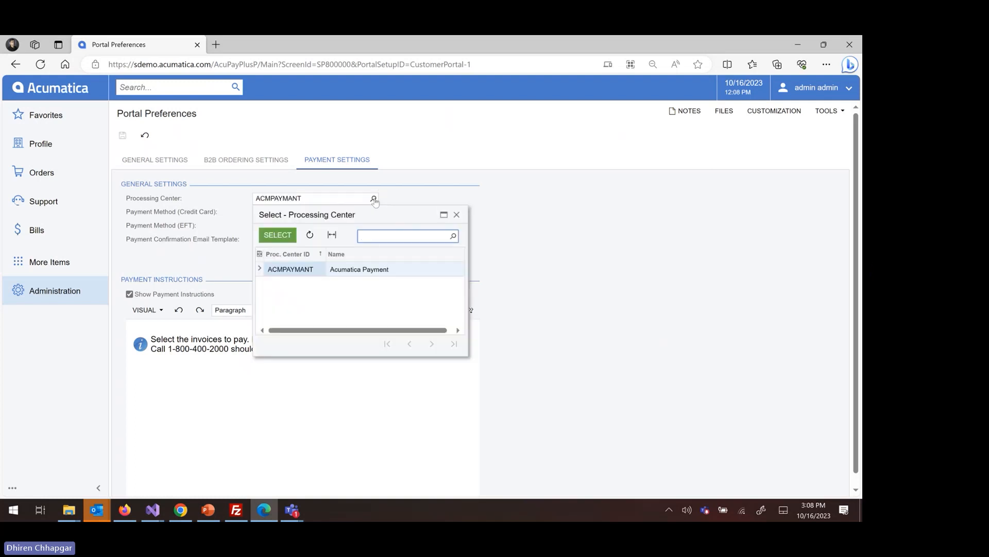
pyautogui.click(375, 200)
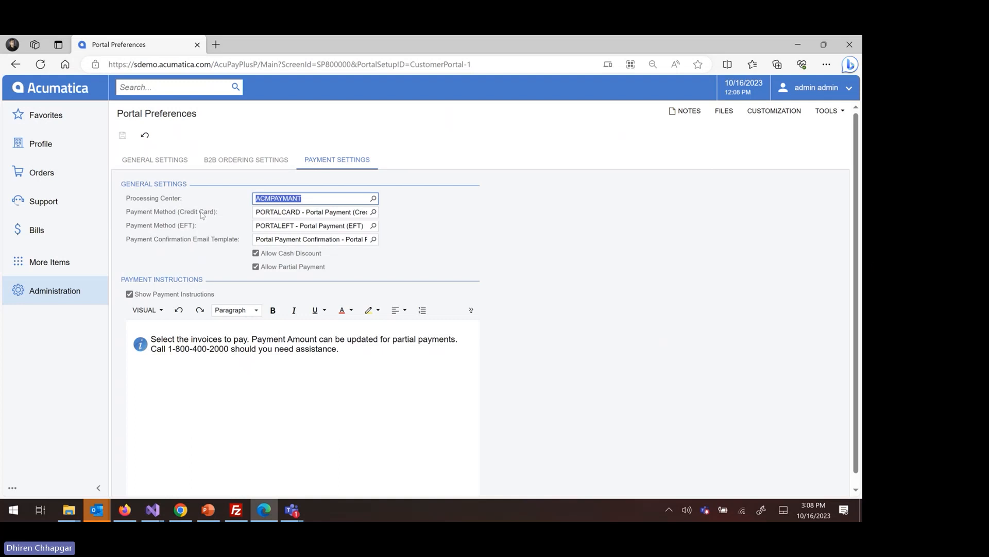
pyautogui.press('Tab')
pyautogui.press('Tab')
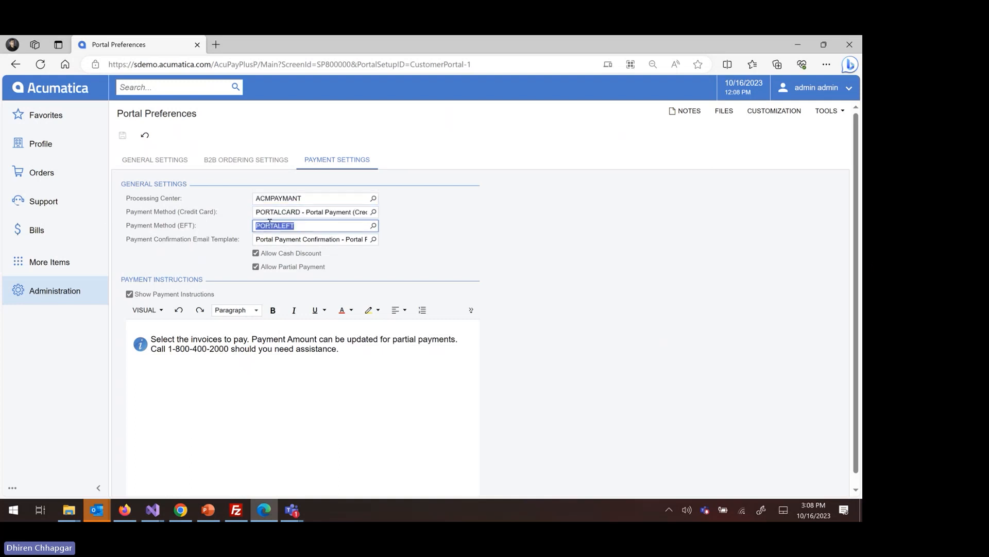
pyautogui.click(295, 212)
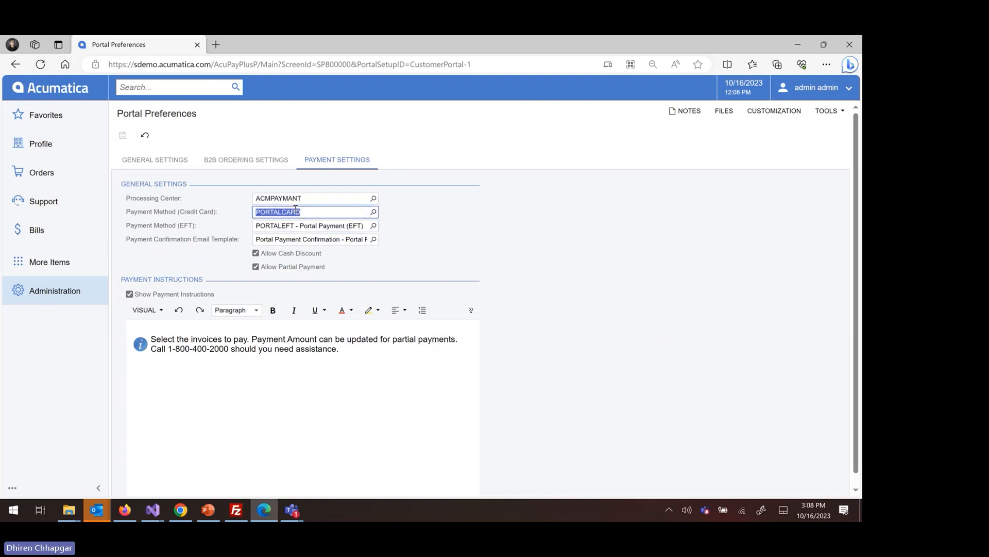
pyautogui.press('Tab')
pyautogui.press('Tab')
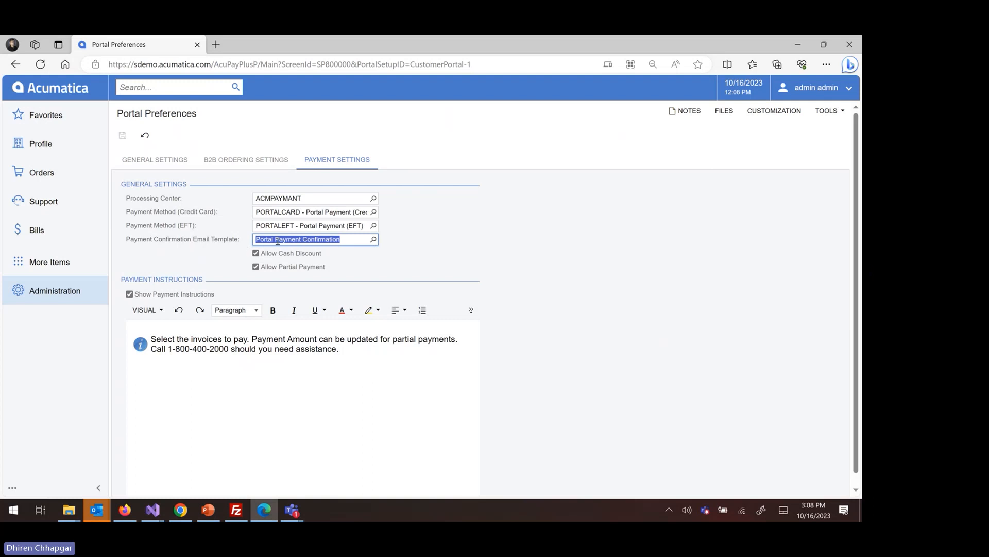
pyautogui.click(373, 239)
pyautogui.click(373, 241)
pyautogui.click(269, 350)
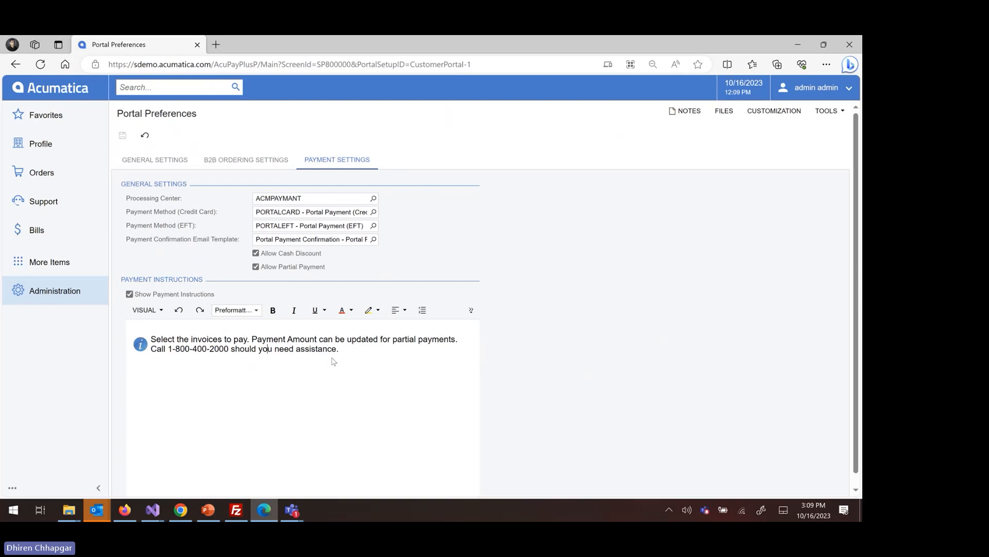
# Sign out of the admin account and sign in to the portal with the customer contact's username and password.
pyautogui.click(816, 89)
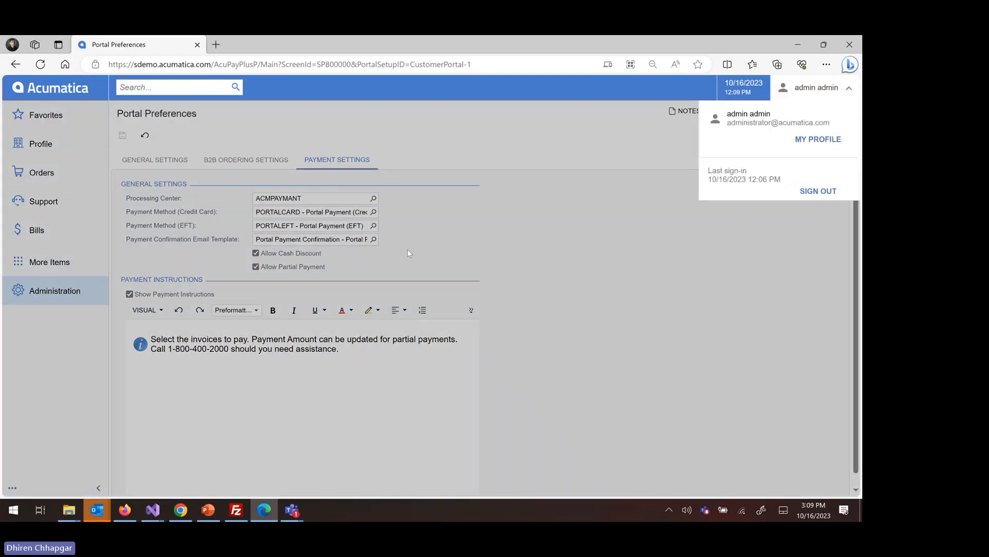
pyautogui.click(813, 197)
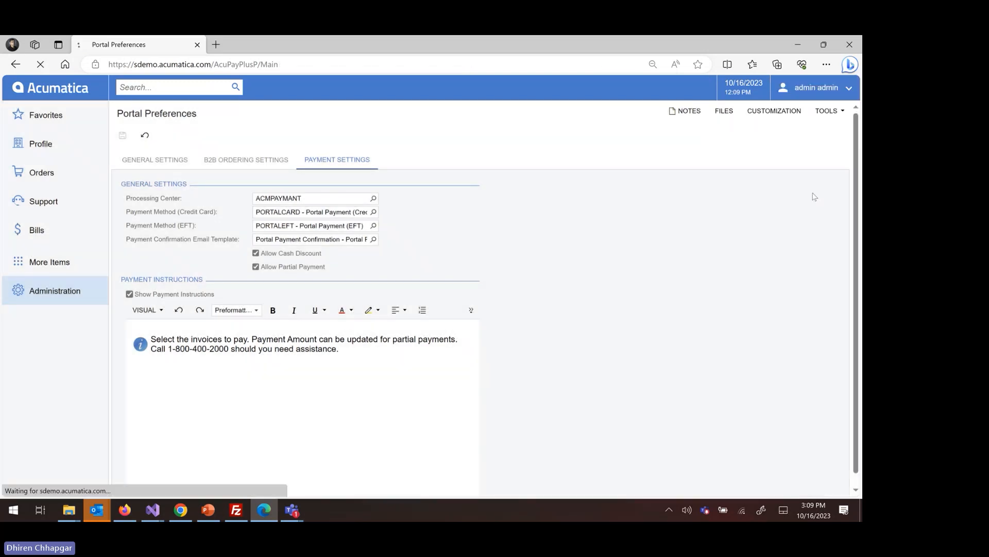
pyautogui.click(725, 210)
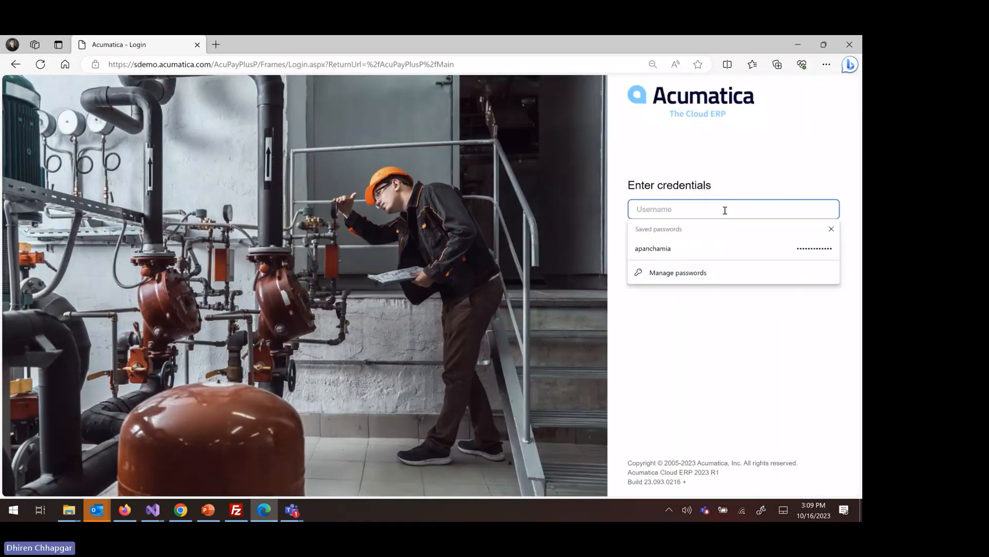
pyautogui.write('k')
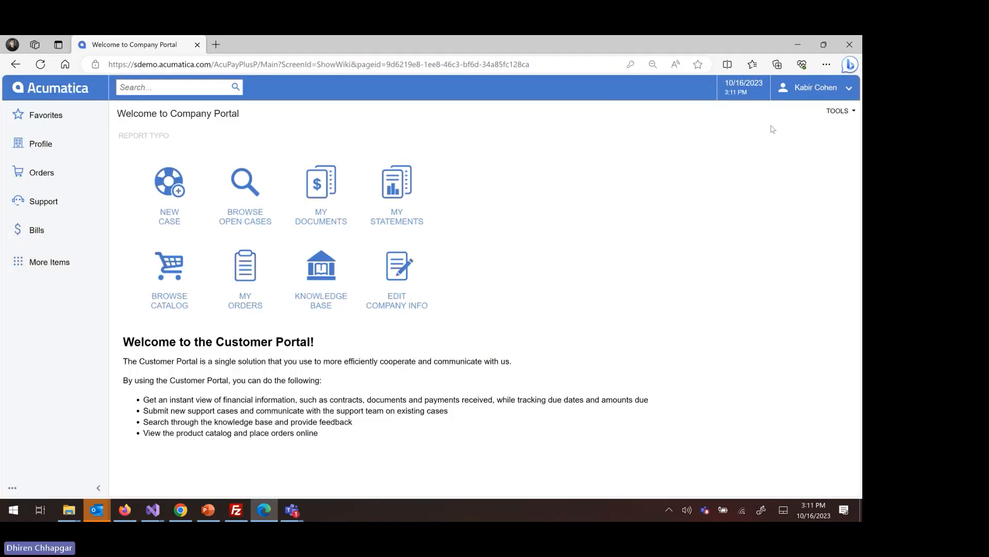
# Open the Payment page in the Bills area of the customer portal.
pyautogui.click(826, 91)
pyautogui.click(826, 92)
pyautogui.click(61, 232)
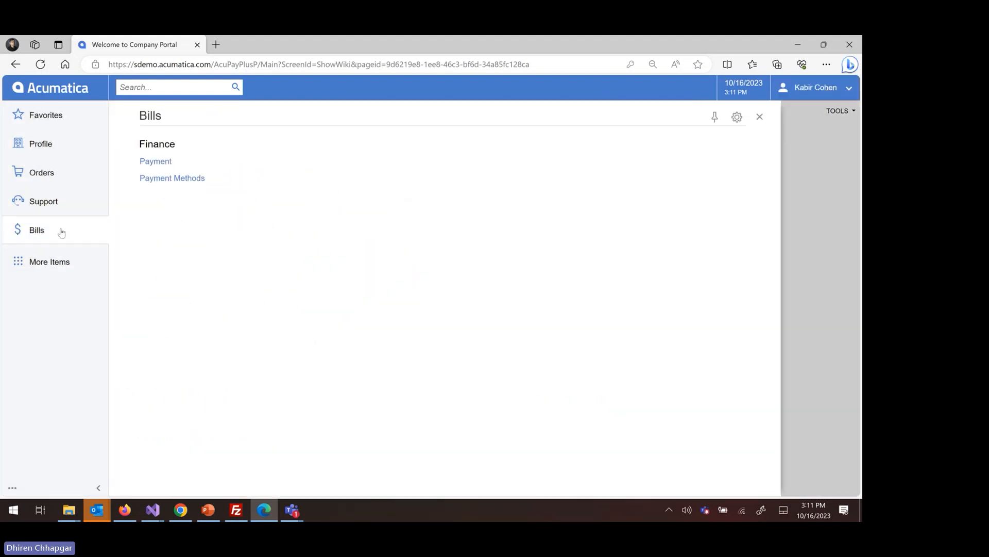
pyautogui.click(32, 236)
pyautogui.click(32, 236)
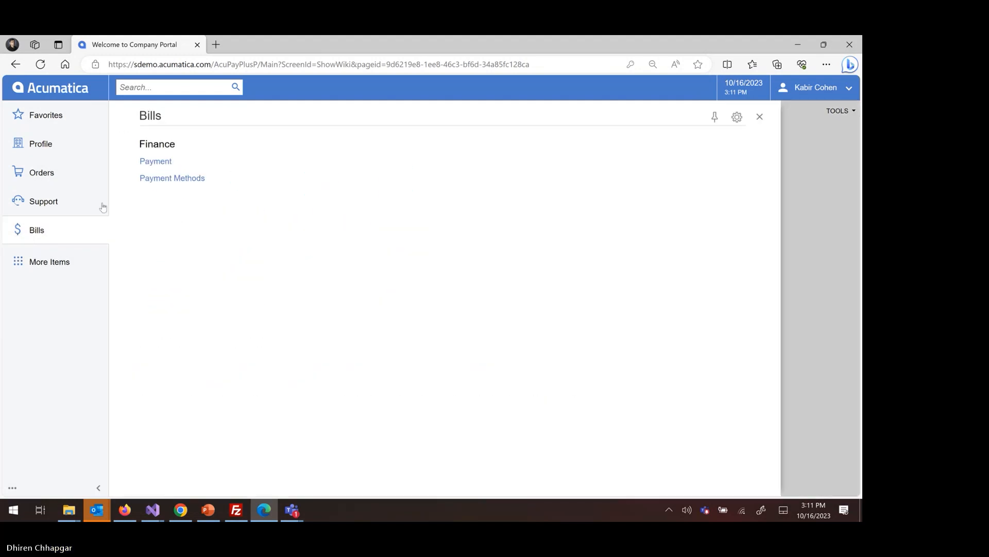
pyautogui.click(155, 161)
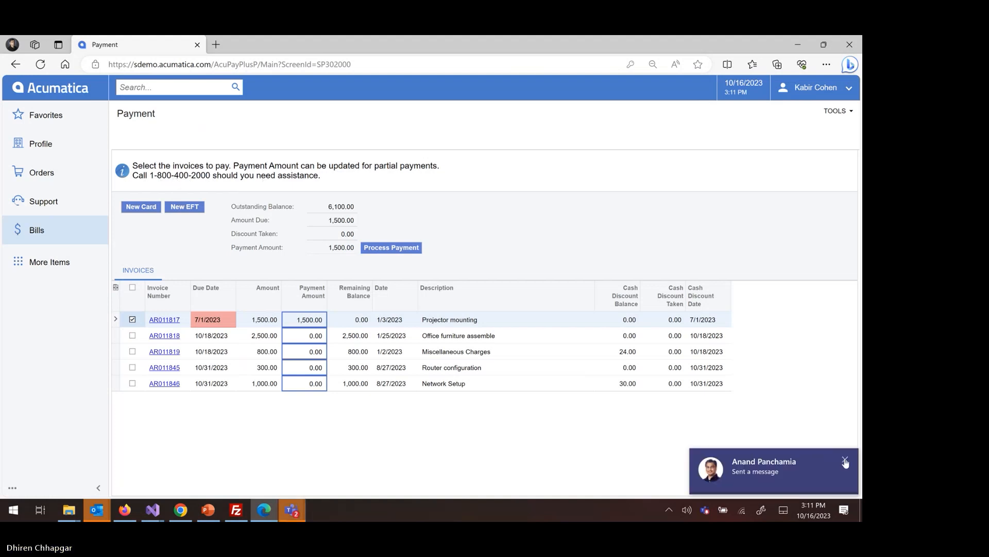
# Dismiss the chat notification and try to process the Projector mounting invoice payment without a payment method.
pyautogui.click(846, 461)
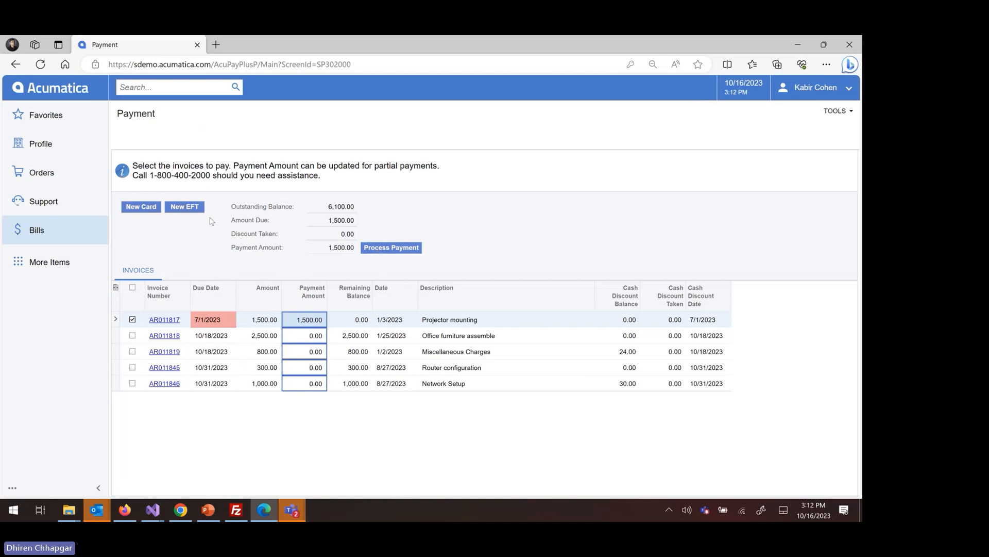
pyautogui.click(392, 250)
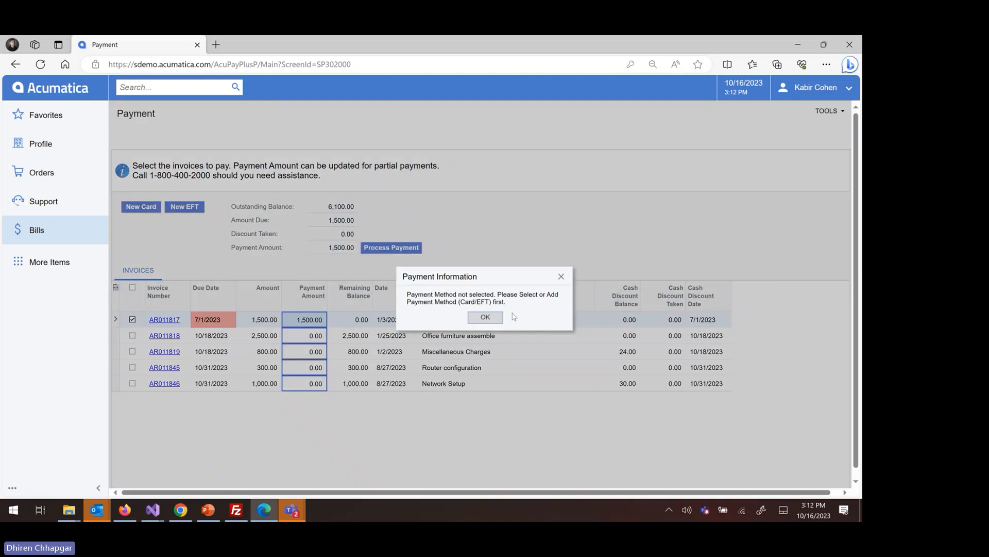
pyautogui.click(484, 317)
# Start a new card, entering the customer's name as its title and filling in the credit card number.
pyautogui.click(142, 209)
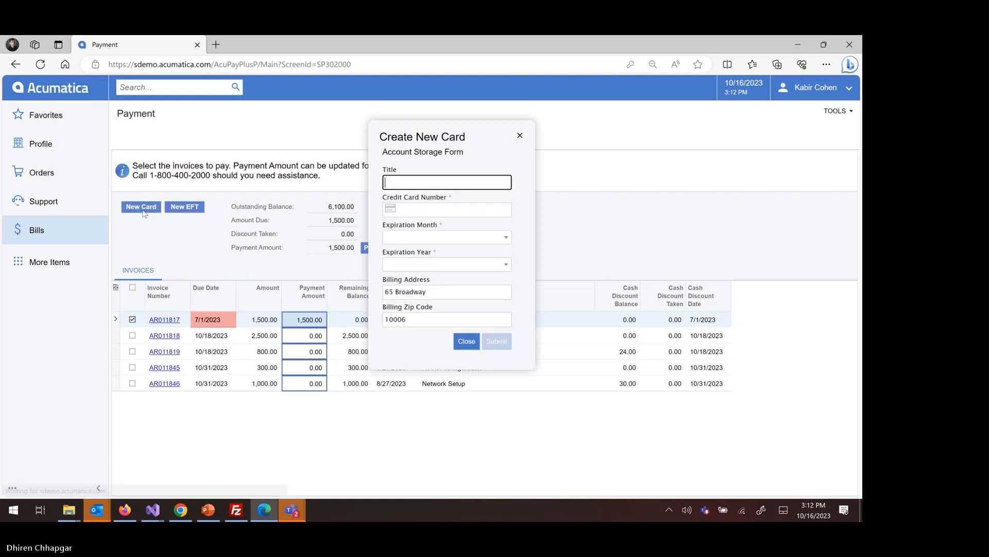
pyautogui.write('Kabir C')
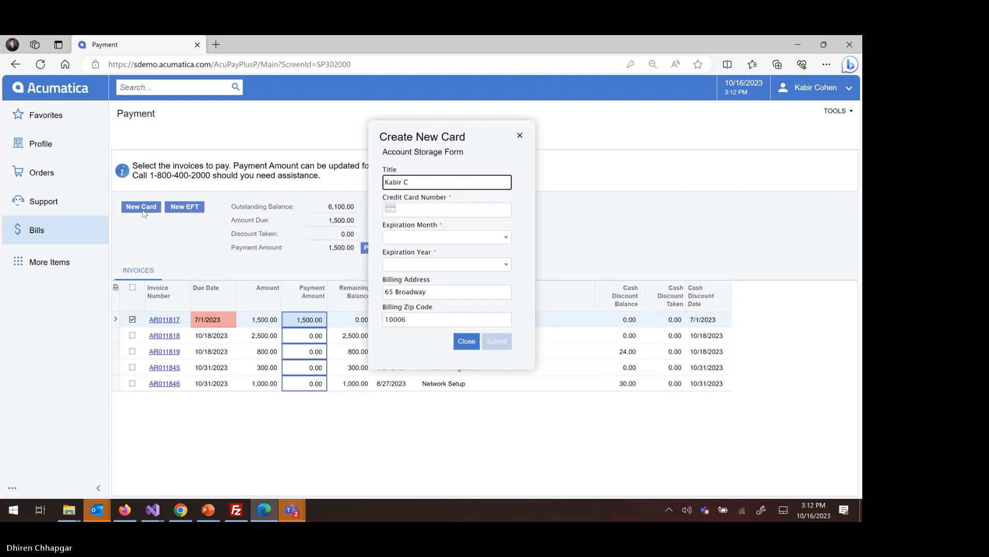
pyautogui.press('Tab')
pyautogui.write('41')
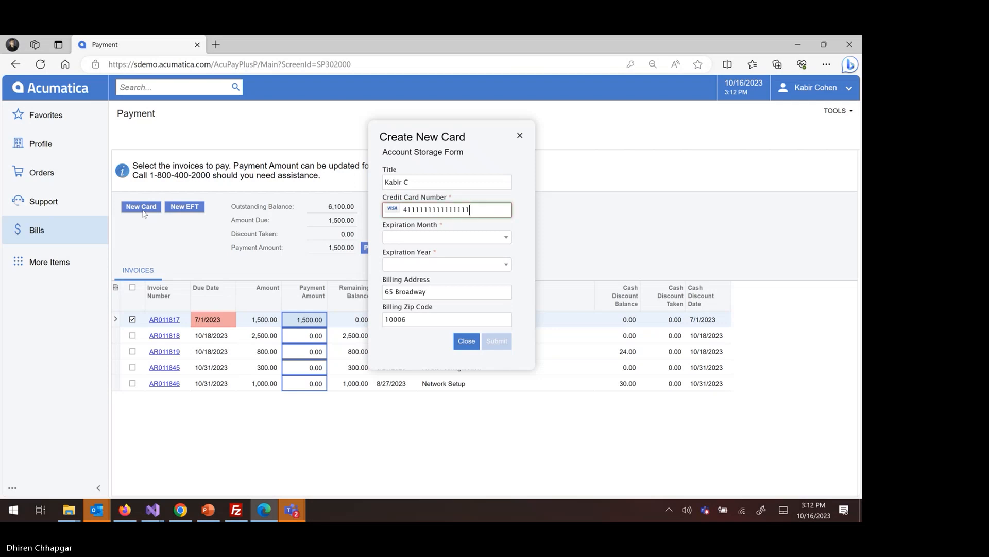
# Set the new card's expiration to 03 - March 2025 and submit the card form.
pyautogui.press('Tab')
pyautogui.press('Down')
pyautogui.press('Down')
pyautogui.press('Return')
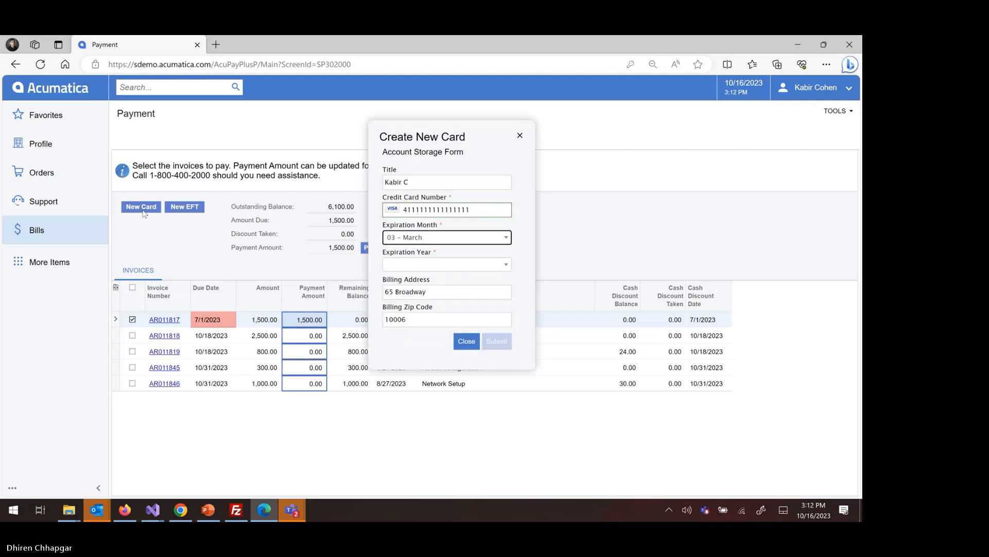
pyautogui.press('Tab')
pyautogui.press('Down')
pyautogui.press('Down')
pyautogui.press('Return')
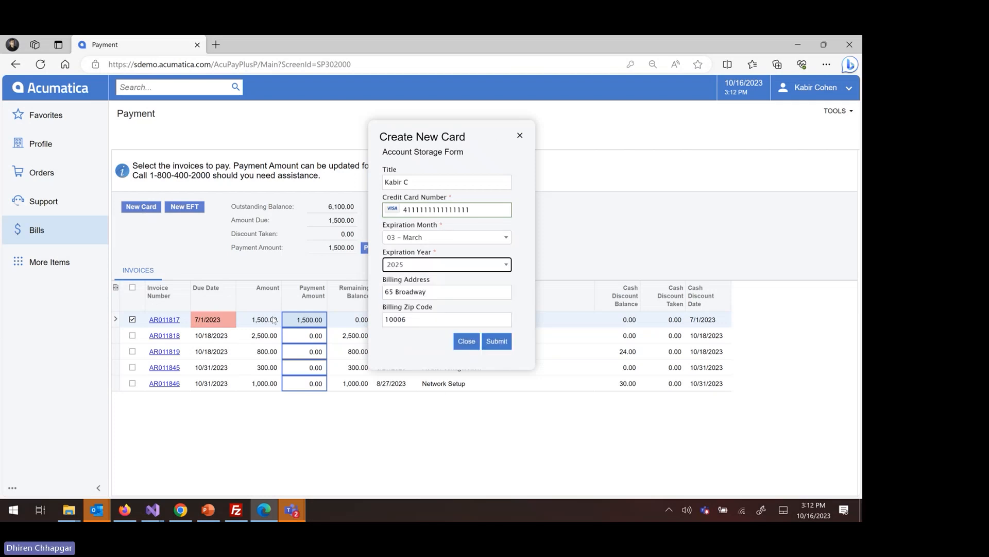
pyautogui.click(496, 341)
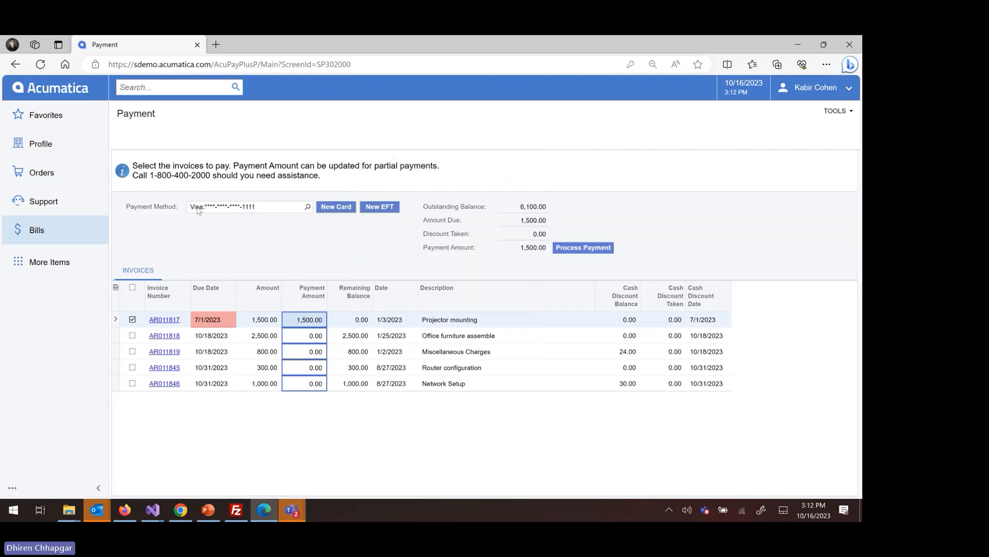
# Inspect the saved payment methods available for this payment and close the selection list.
pyautogui.click(214, 203)
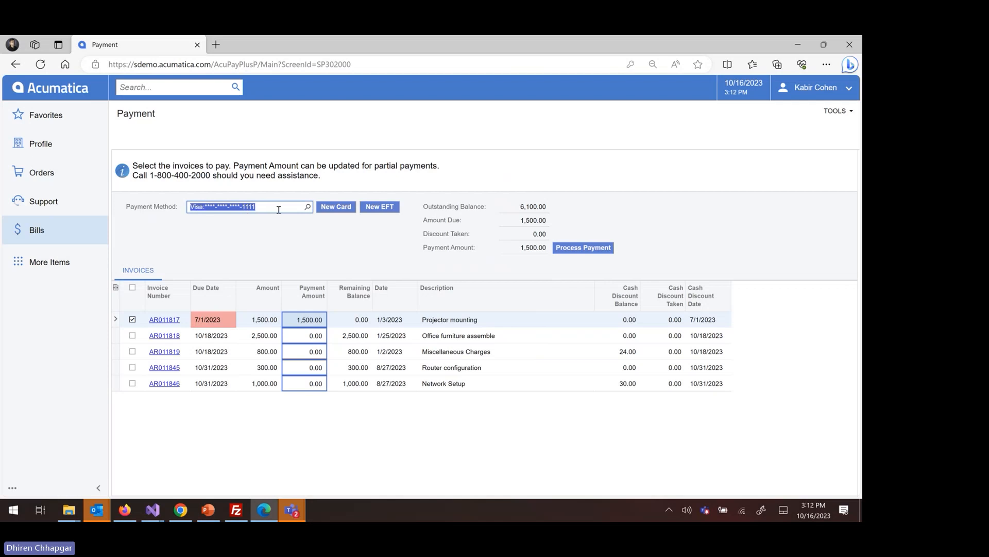
pyautogui.click(307, 208)
pyautogui.click(307, 209)
pyautogui.click(306, 206)
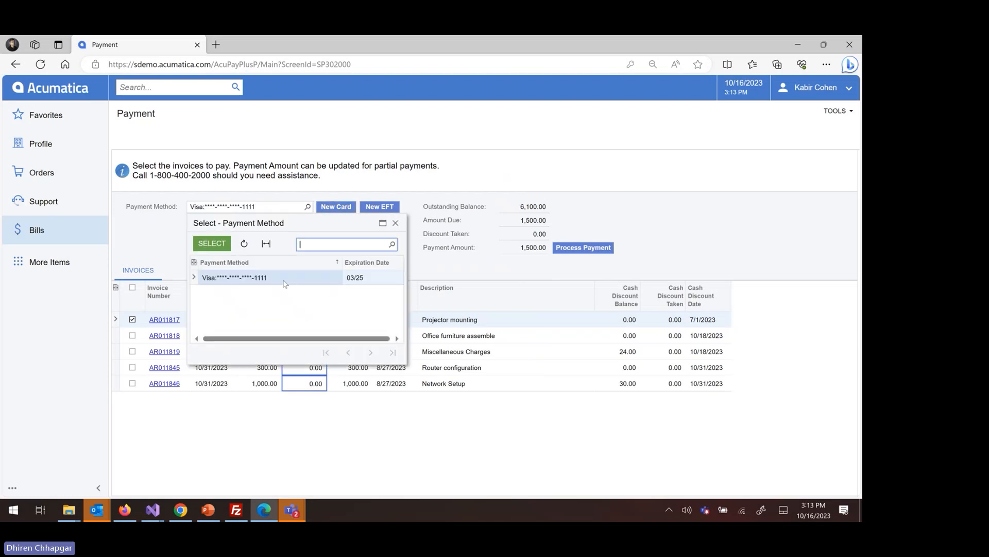
pyautogui.click(335, 381)
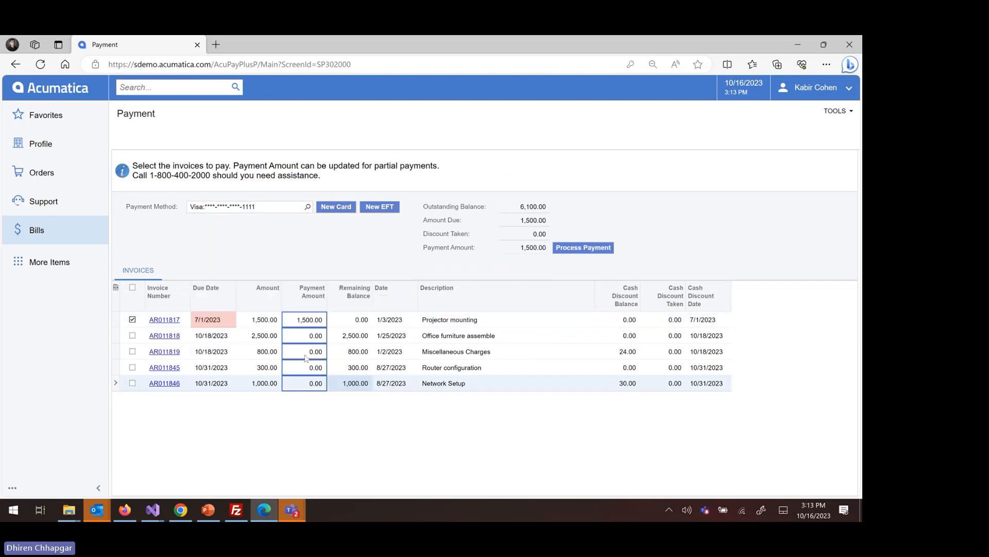
# Set the Projector mounting invoice's payment amount to 10.00, process the payment and highlight the confirmation text.
pyautogui.click(304, 322)
pyautogui.click(305, 321)
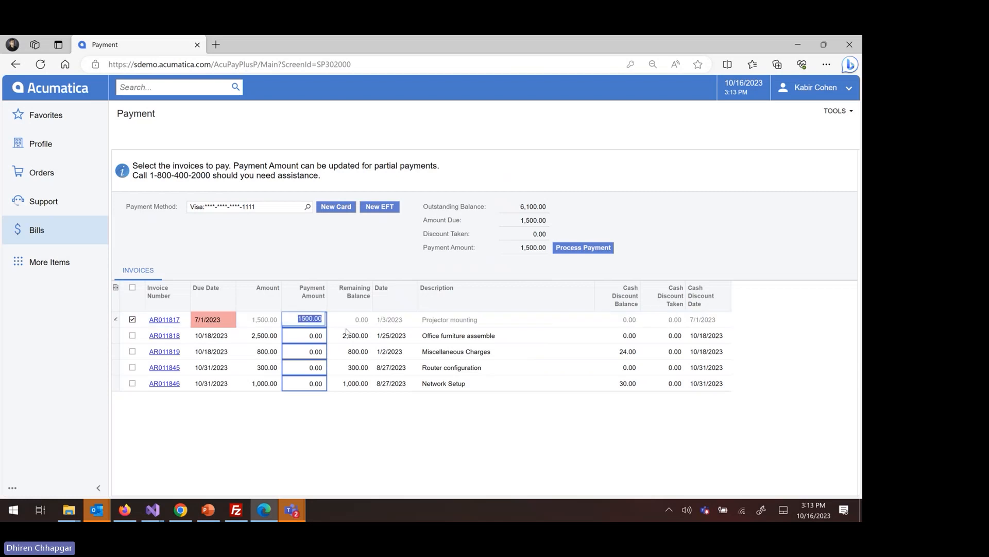
pyautogui.write('10')
pyautogui.press('Return')
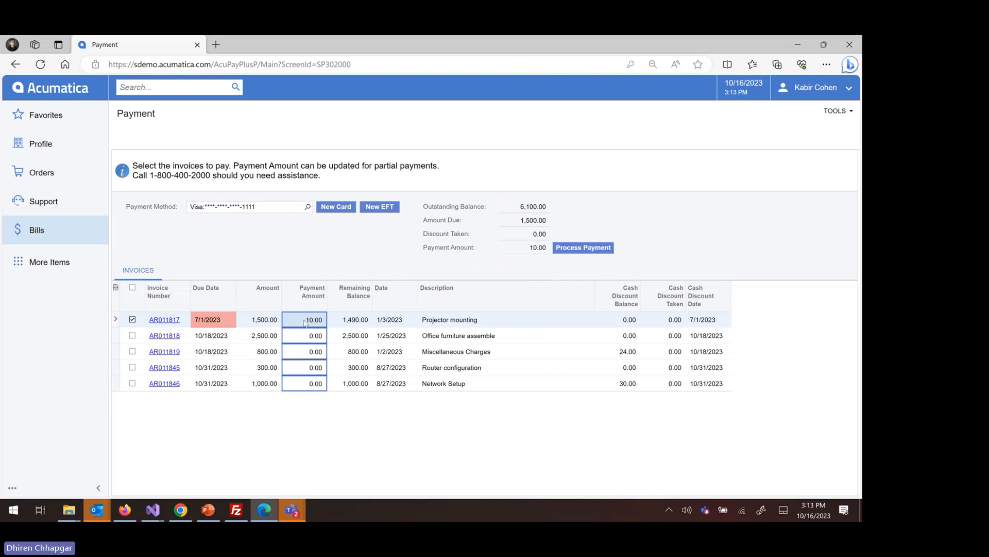
pyautogui.click(574, 249)
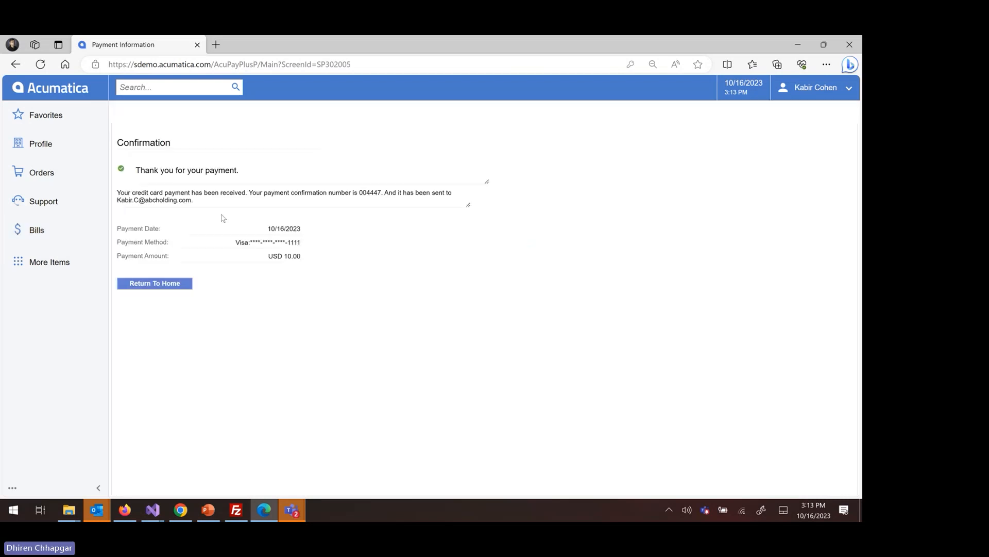
pyautogui.tripleClick(368, 192)
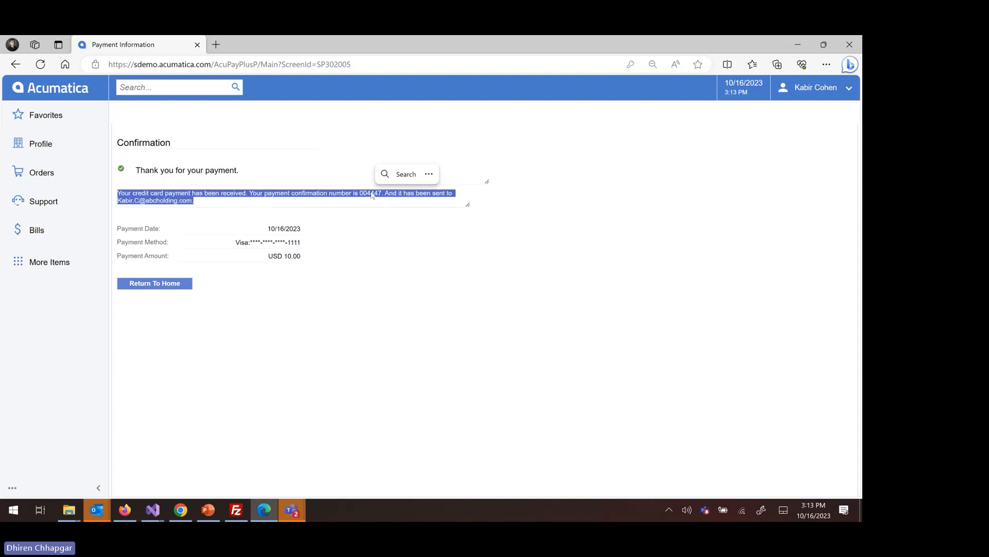
# Copy the payment confirmation number, switch to the Acumatica back office in Chrome, and find and open that payment in the refreshed Payments and Applications list.
pyautogui.click(372, 192)
pyautogui.doubleClick(371, 192)
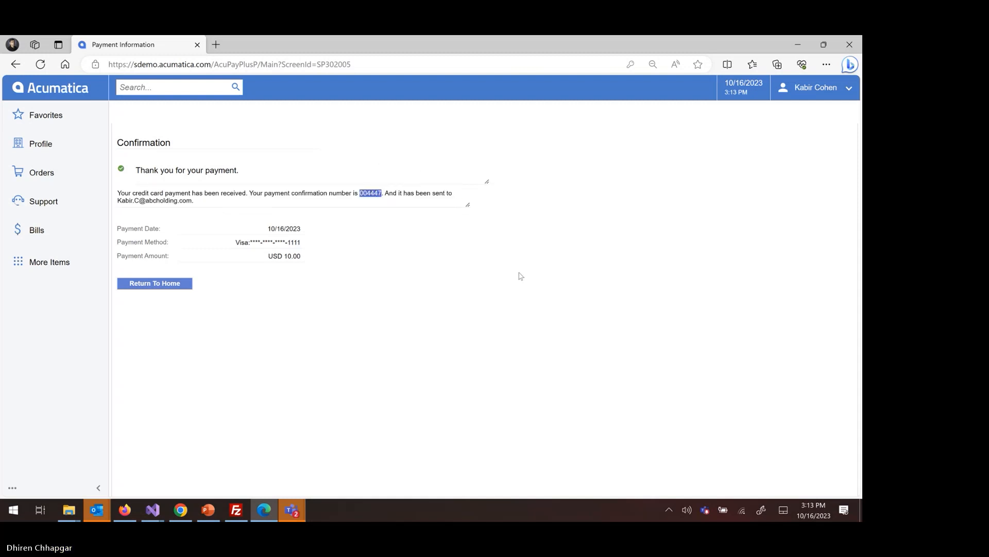
pyautogui.click(176, 511)
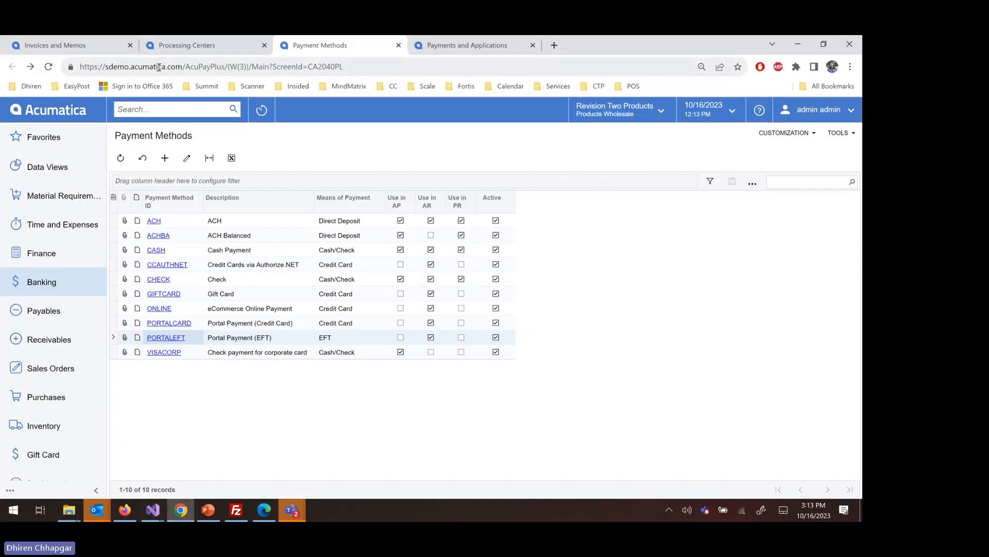
pyautogui.click(454, 45)
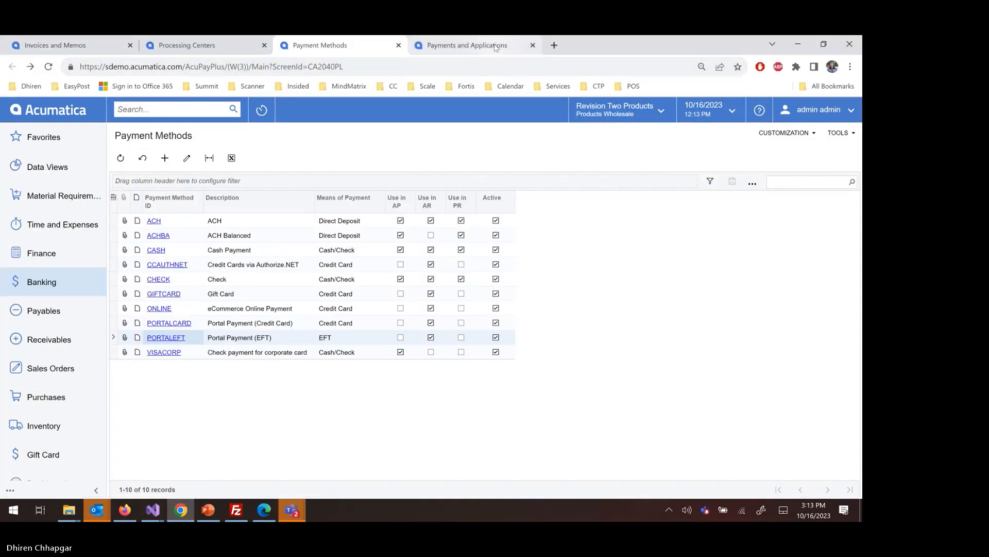
pyautogui.click(49, 66)
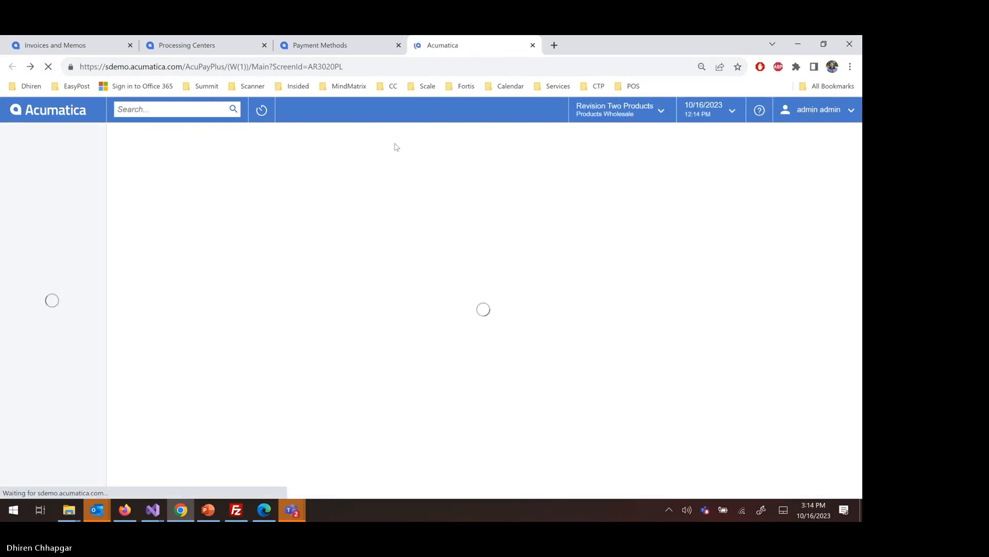
pyautogui.hotkey('ctrl', 'f')
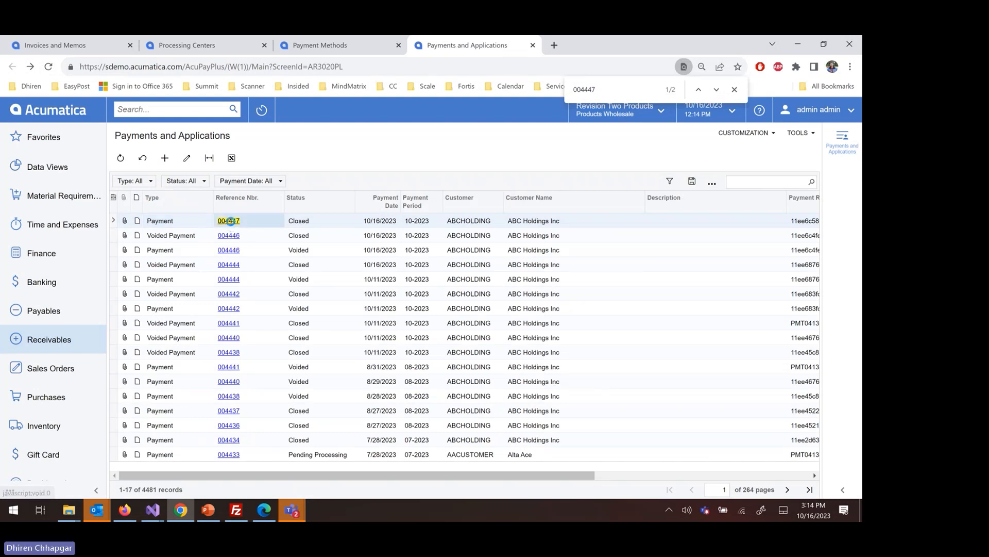
pyautogui.click(229, 221)
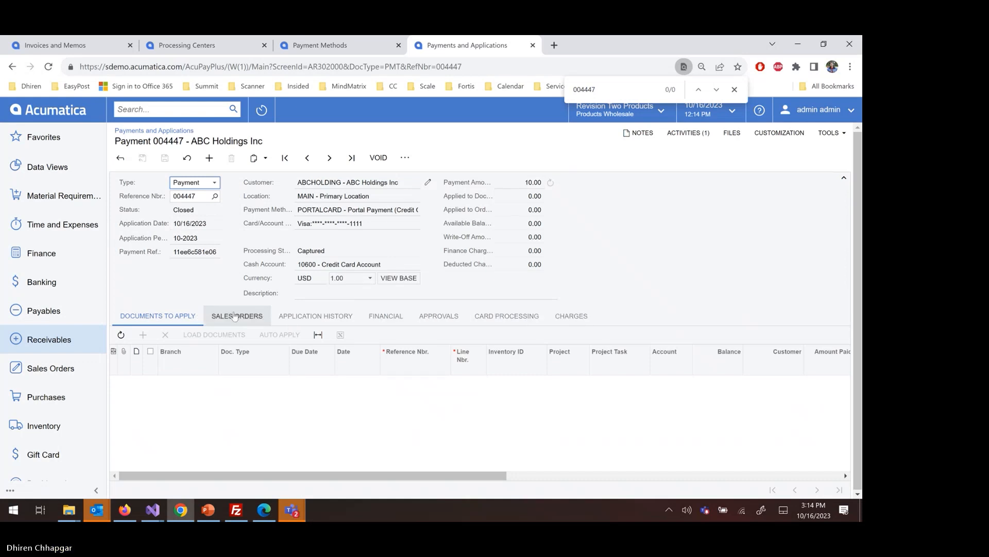
# Review the payment's application history and its Payment Confirmation email activity, closing the email, activities and page search afterward.
pyautogui.click(289, 315)
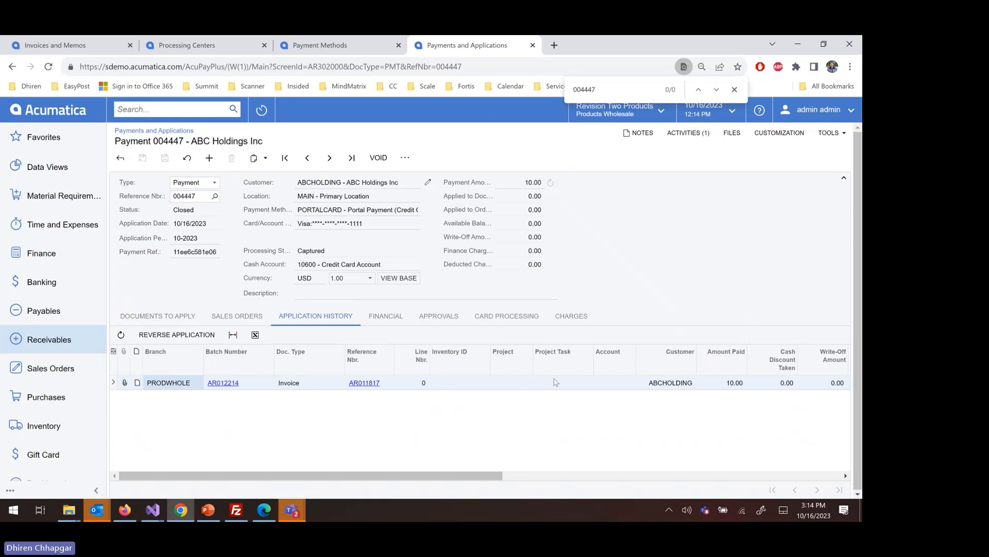
pyautogui.click(175, 317)
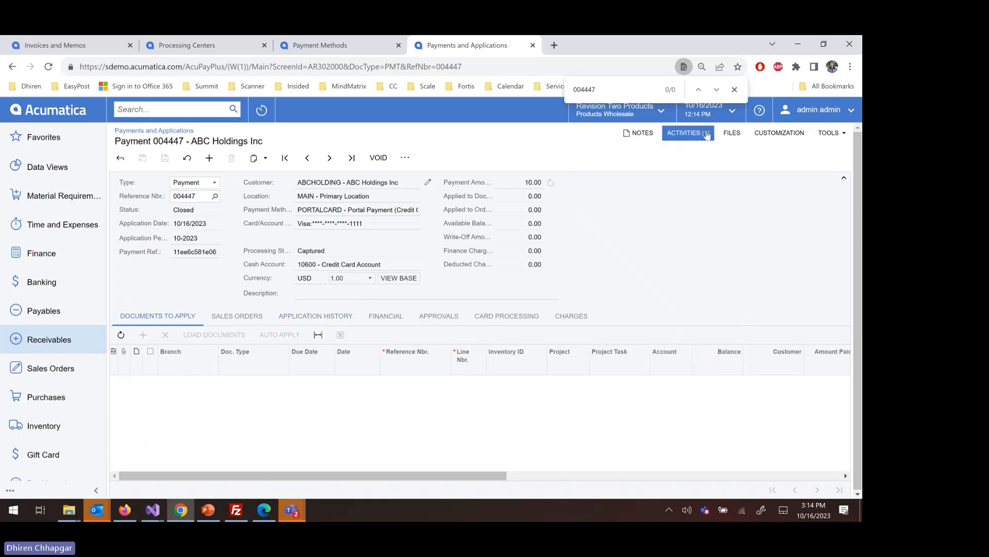
pyautogui.click(689, 135)
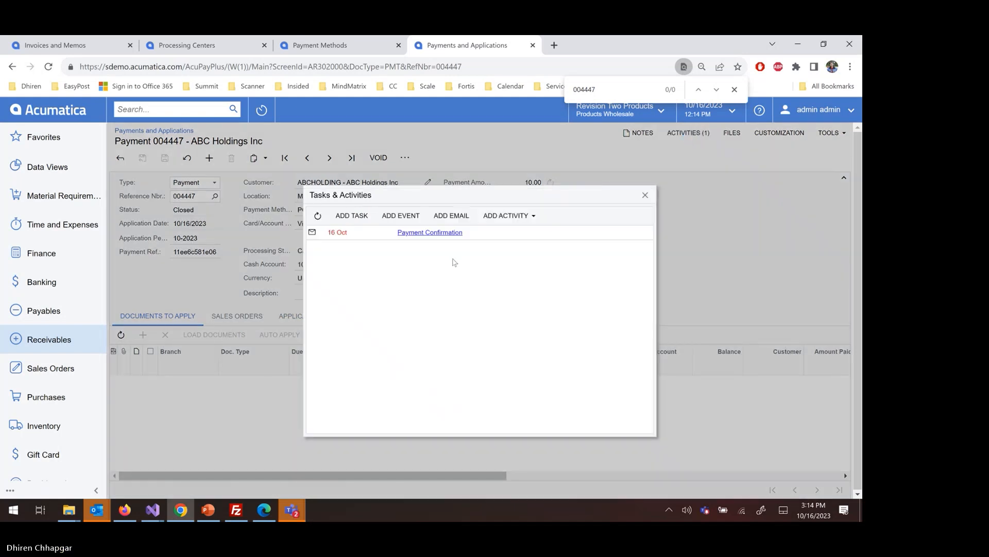
pyautogui.click(445, 232)
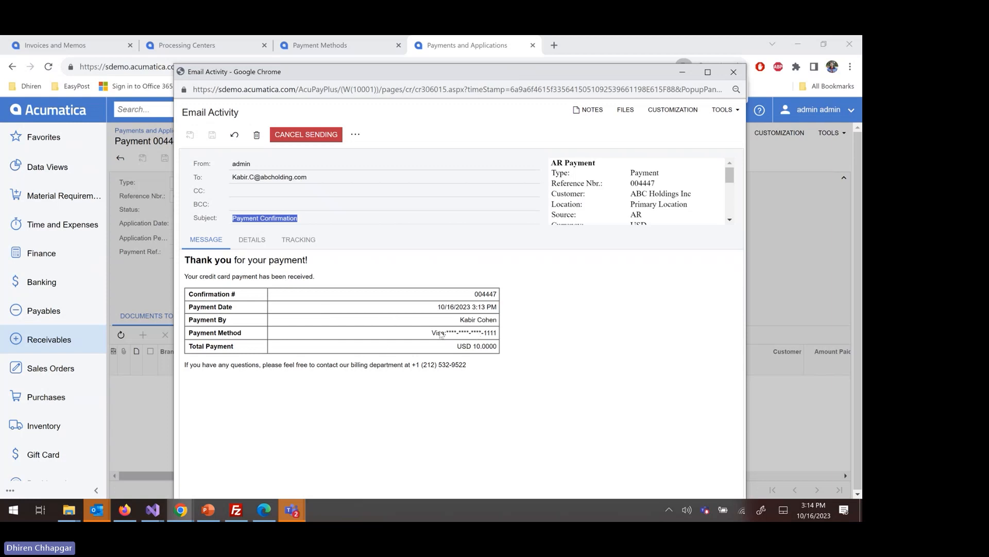
pyautogui.click(733, 72)
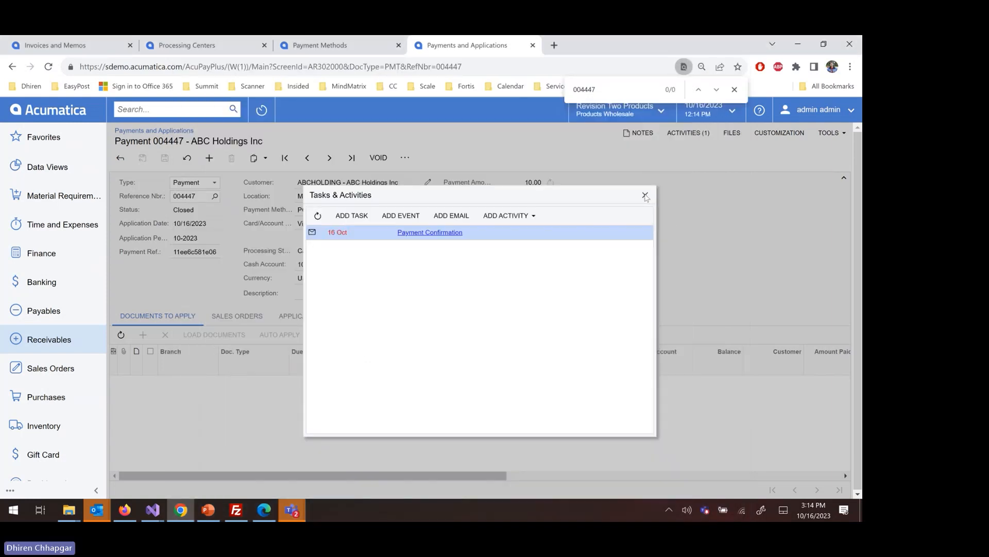
pyautogui.click(645, 196)
pyautogui.click(734, 90)
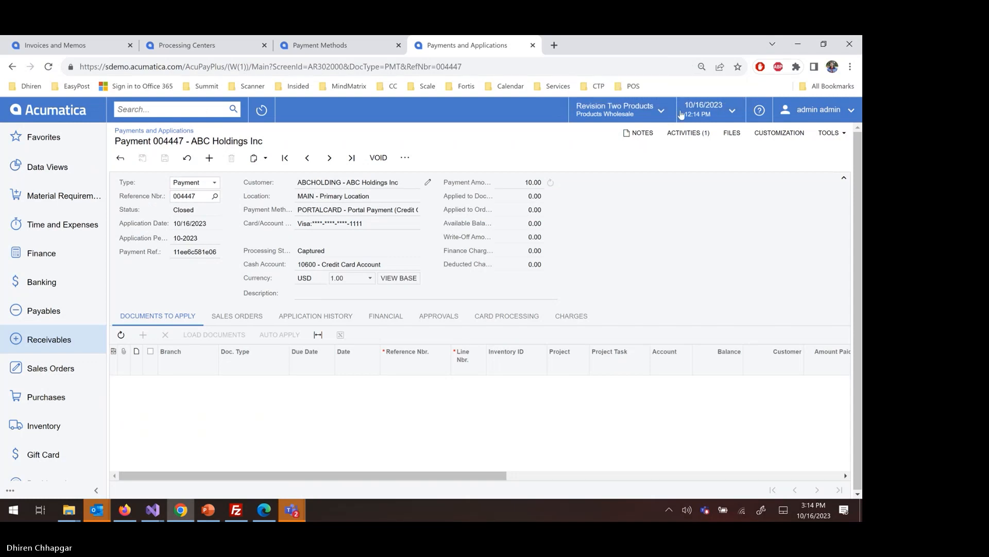
# Switch to the customer portal in Edge and try to pay 5.00 on the Projector mounting invoice with the saved Visa card.
pyautogui.click(264, 511)
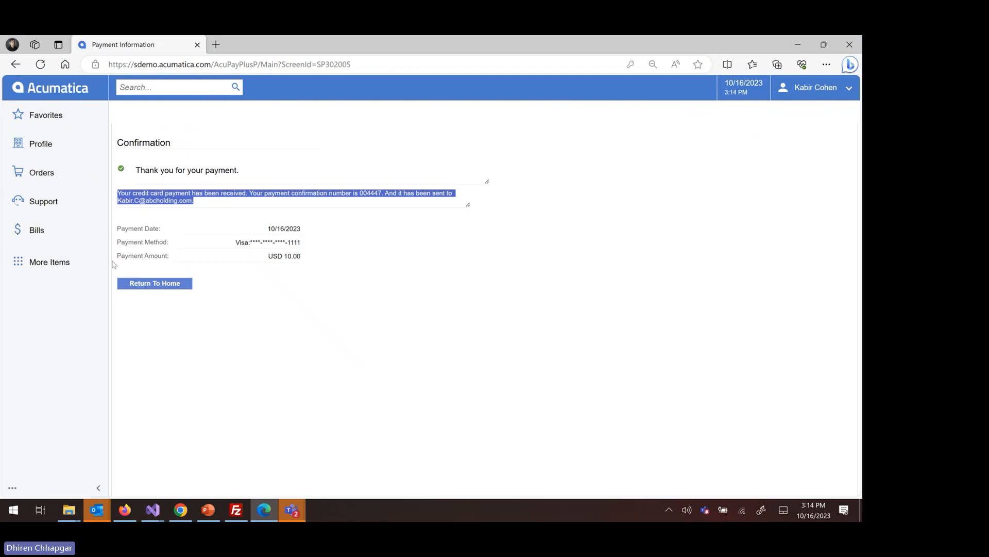
pyautogui.click(77, 239)
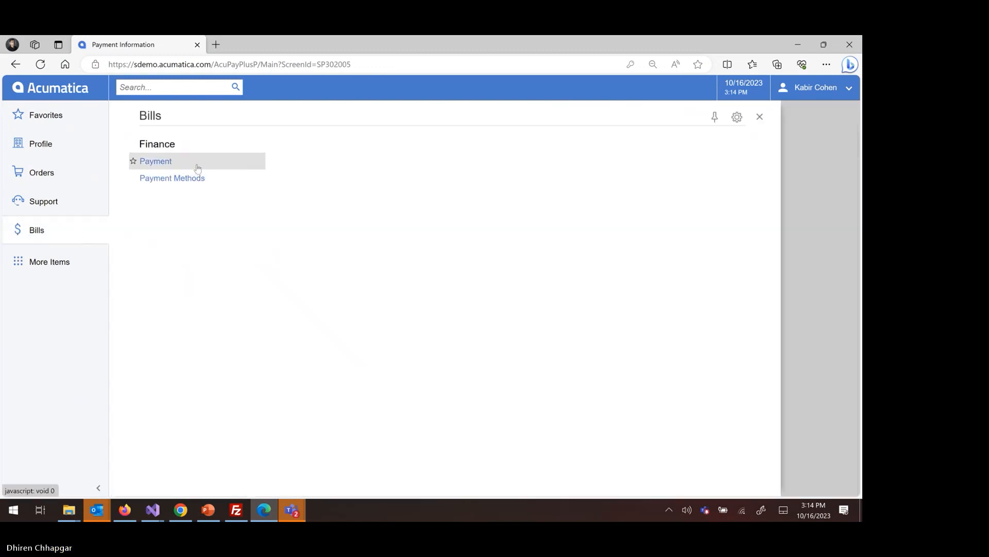
pyautogui.click(198, 168)
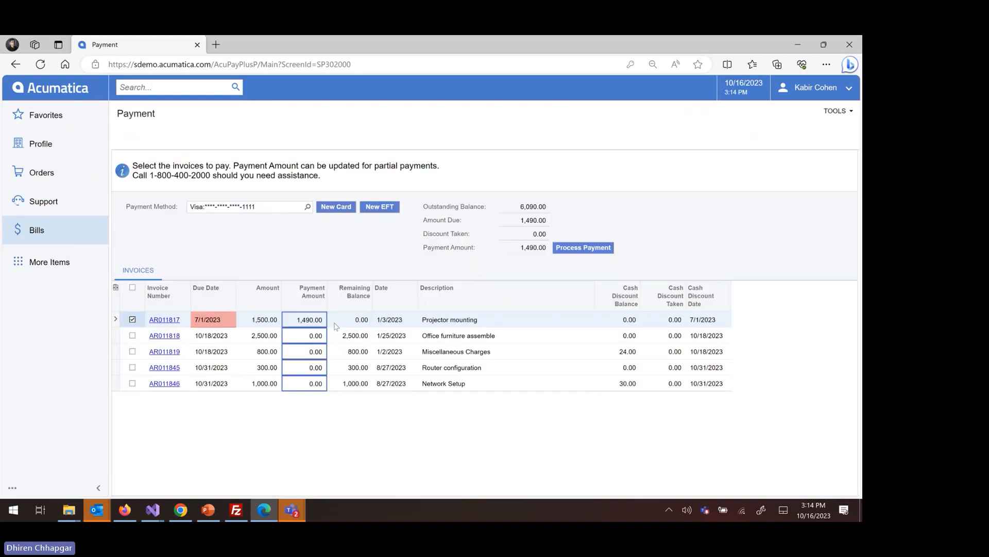
pyautogui.click(294, 322)
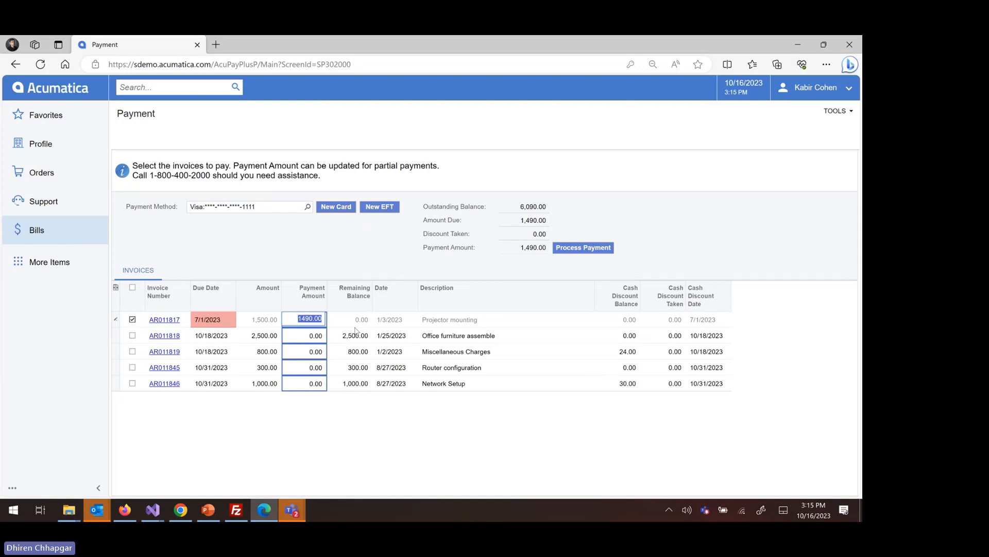
pyautogui.write('5')
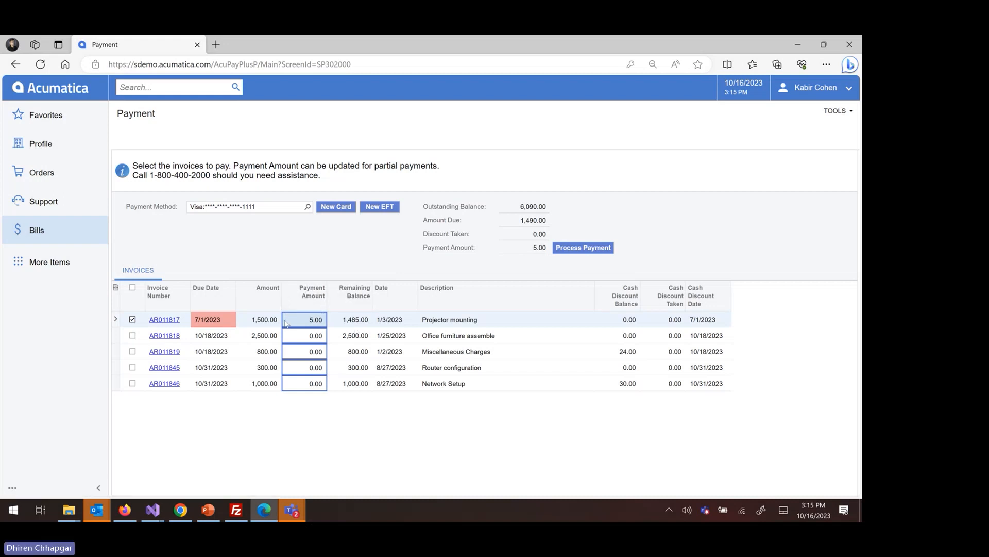
pyautogui.click(572, 248)
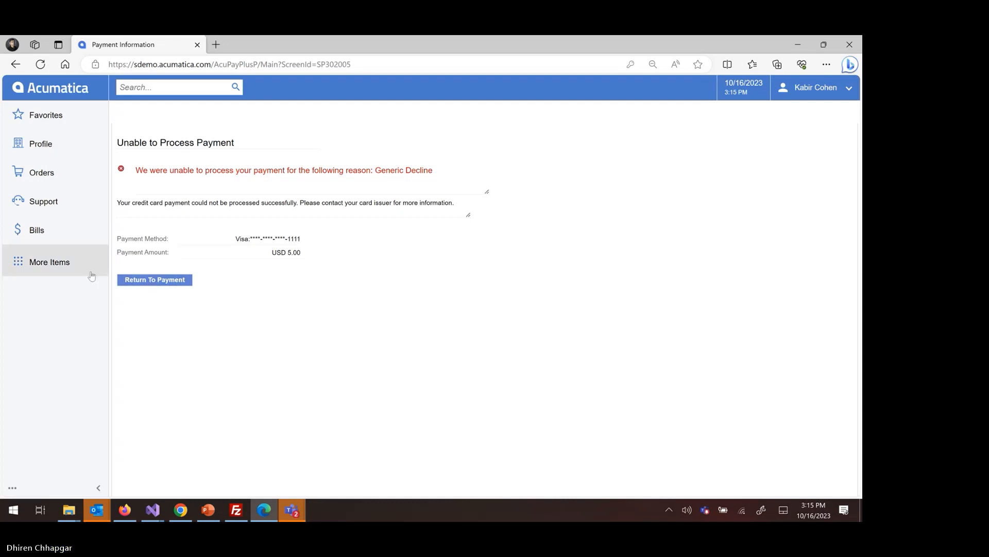
# View the customer's saved payment methods, request deactivation of the Visa card and decline the confirmation.
pyautogui.click(85, 235)
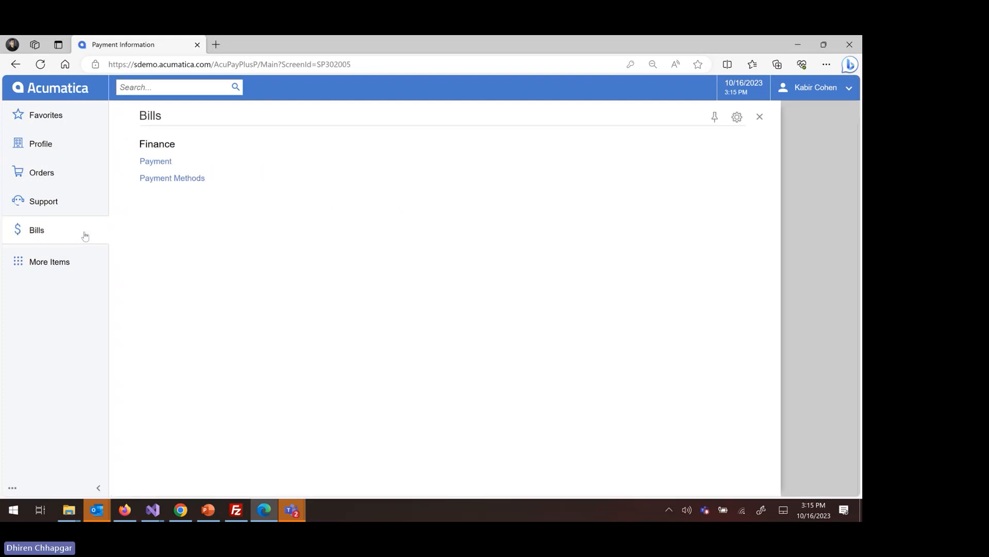
pyautogui.click(183, 180)
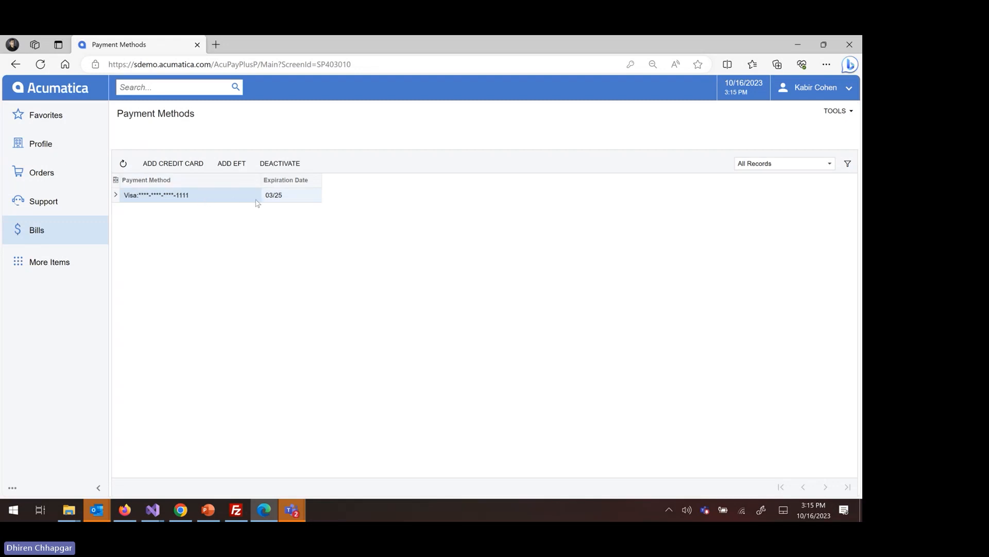
pyautogui.click(277, 164)
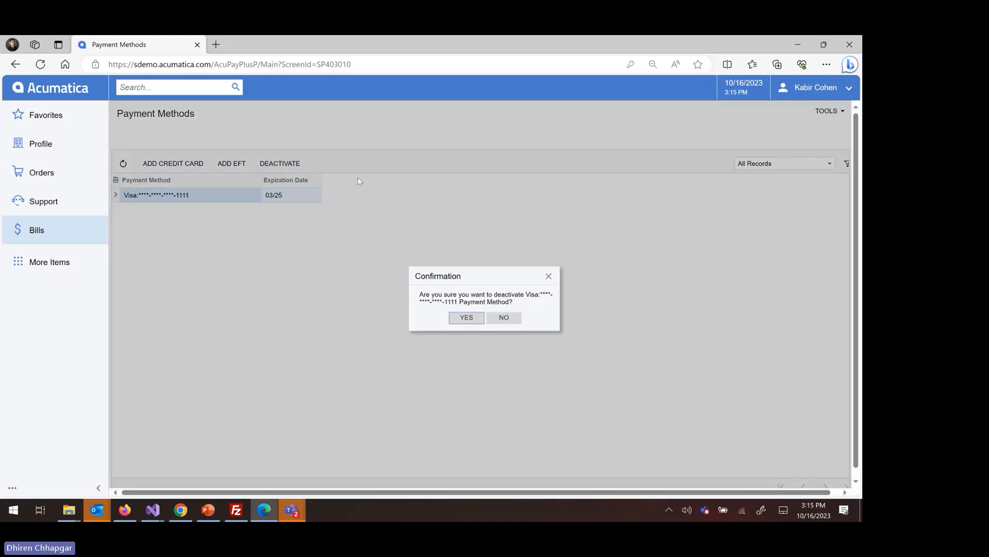
pyautogui.click(504, 317)
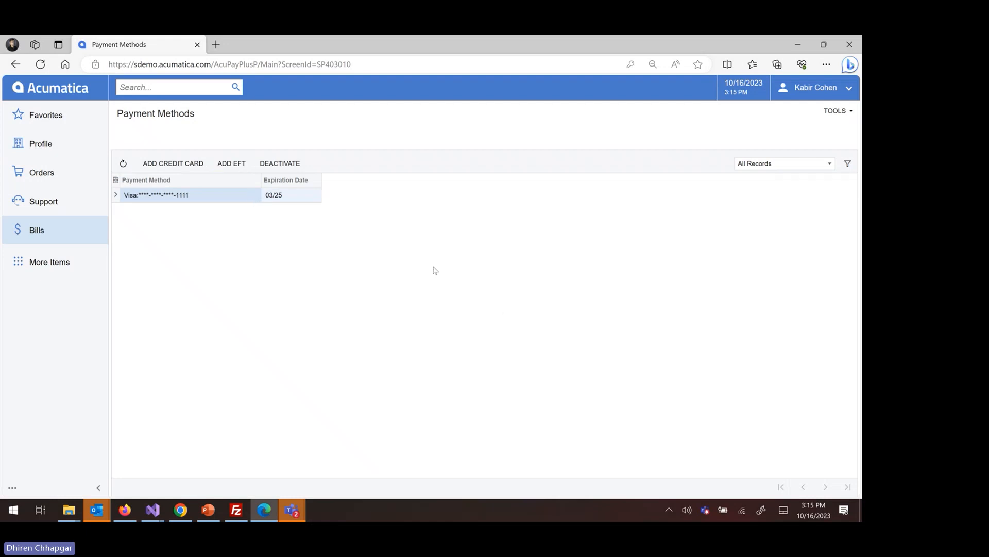
# Open the portal's Payment page for open invoices.
pyautogui.click(80, 230)
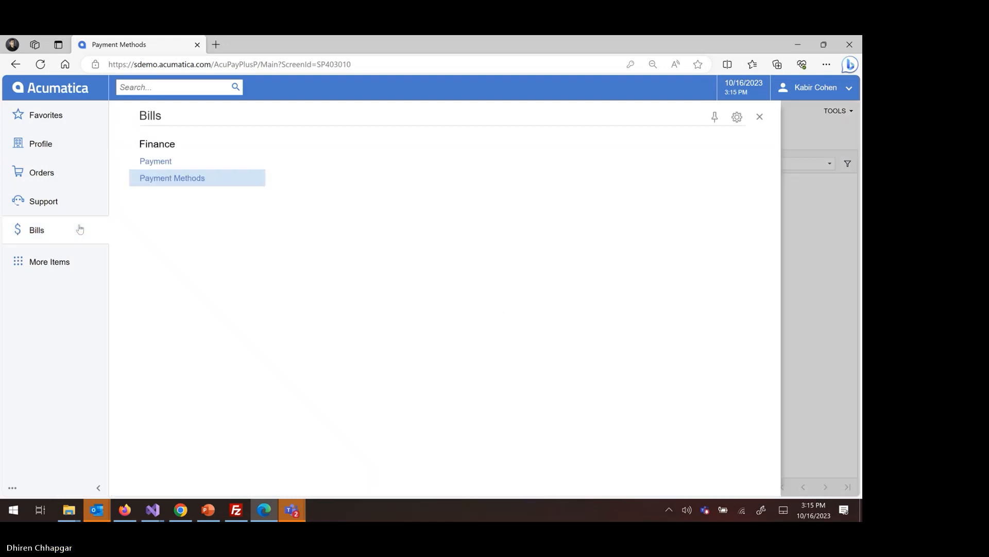
pyautogui.click(183, 166)
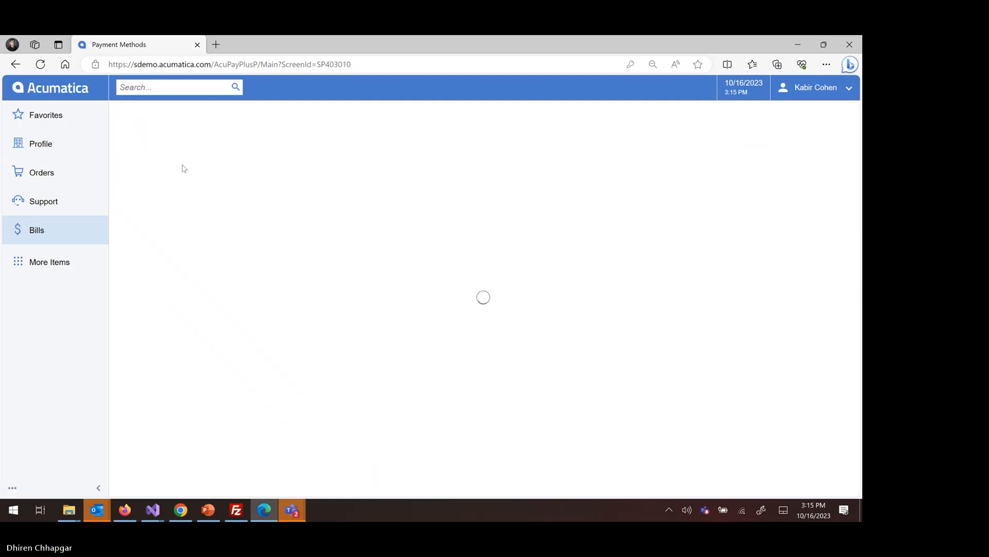